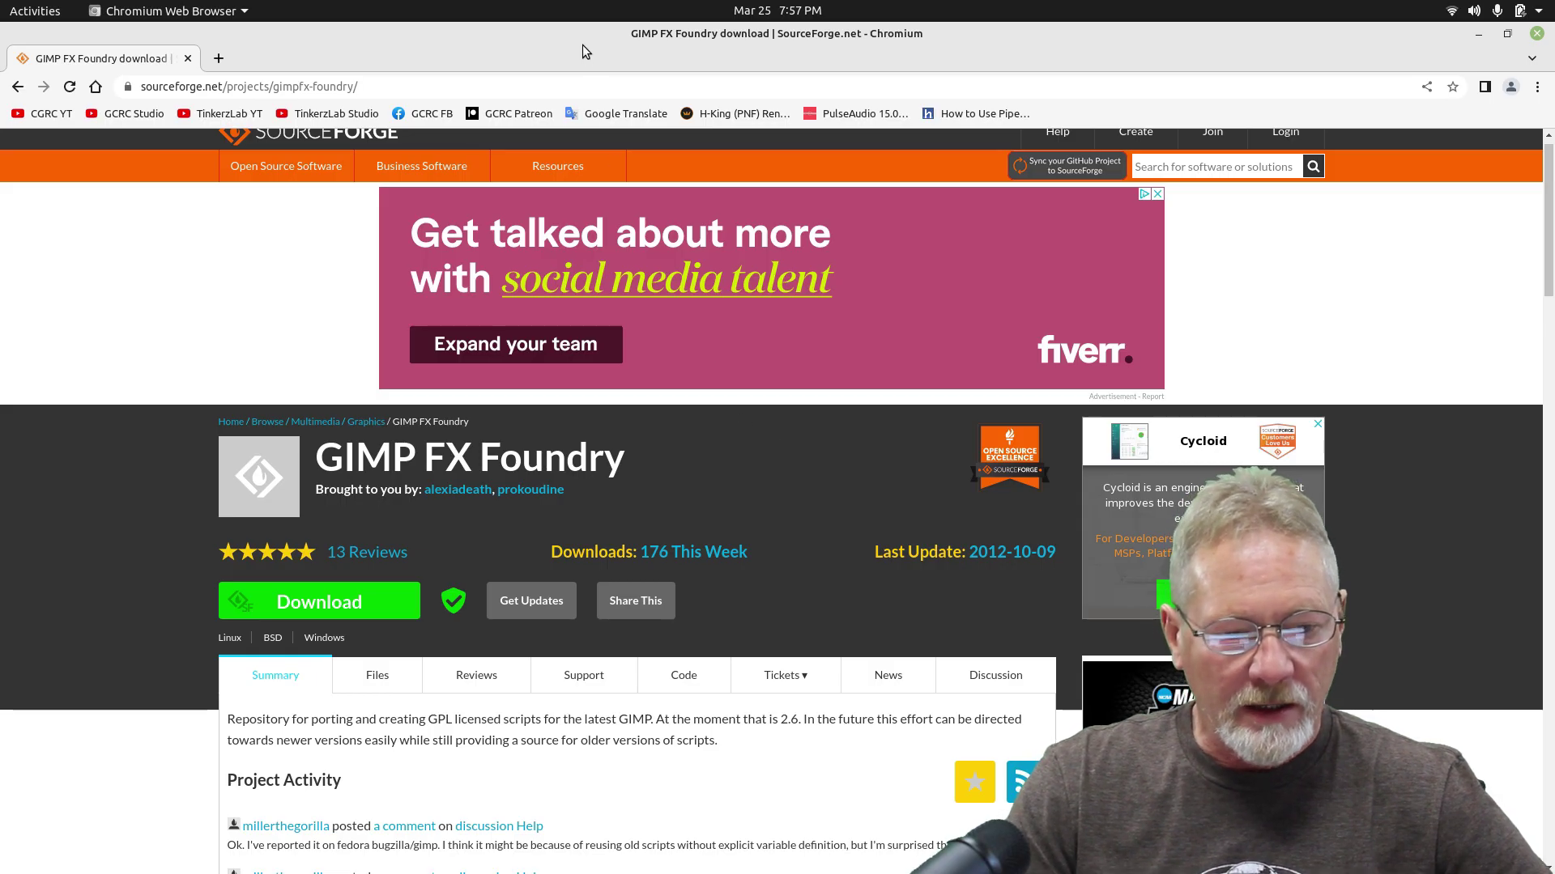
Step: Open the Files listing of the GIMP FX Foundry project on SourceForge
{"action": "scroll", "coordinate": [298, 217], "scroll_direction": "up", "scroll_amount": 1}
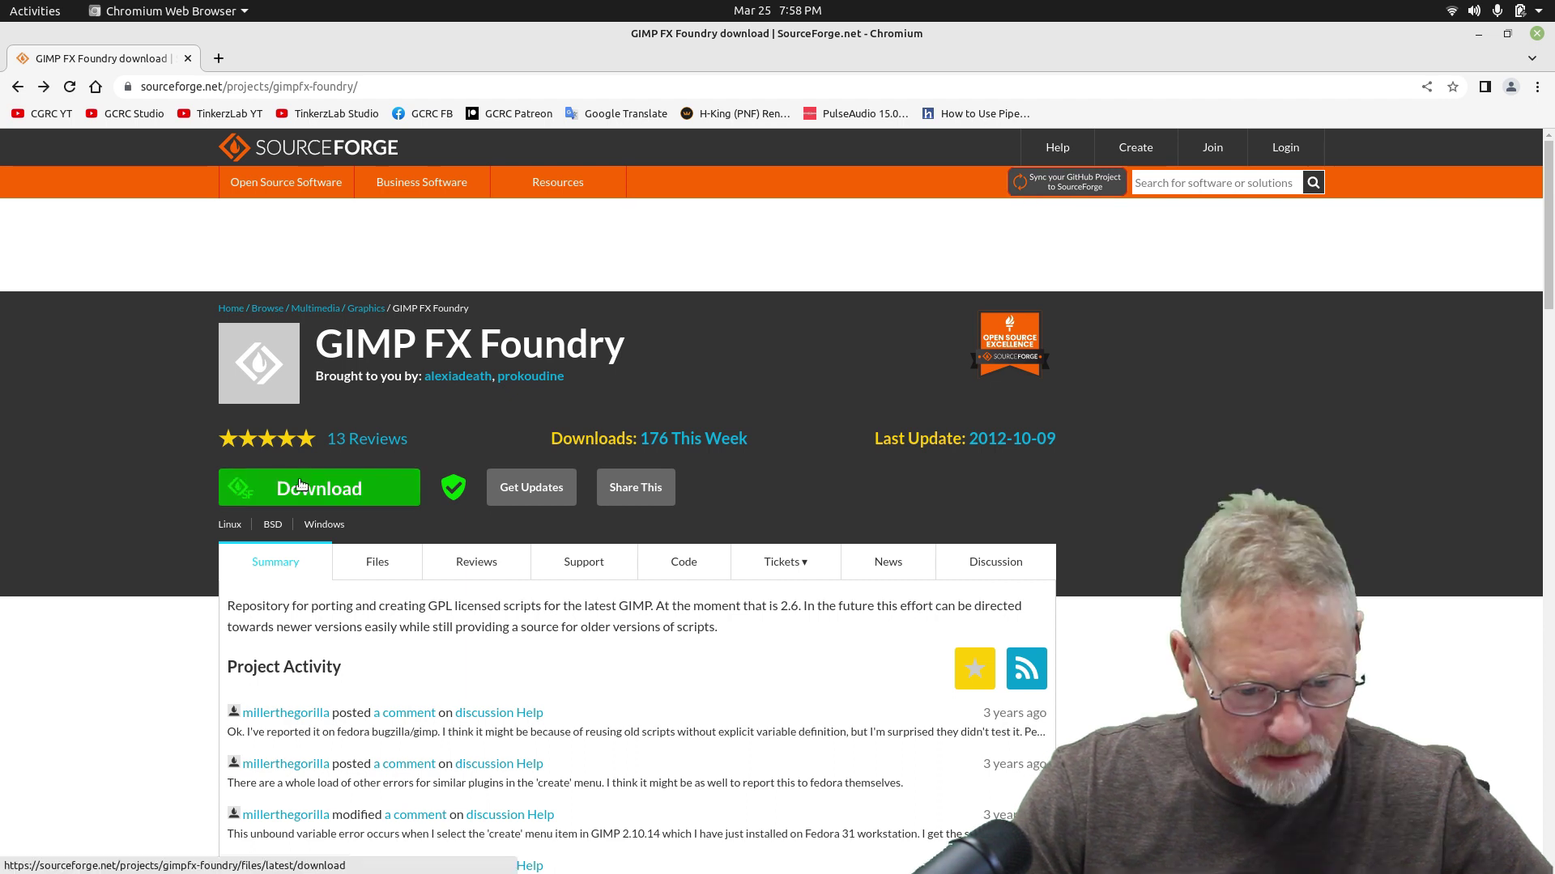
{"action": "left_click", "coordinate": [378, 562]}
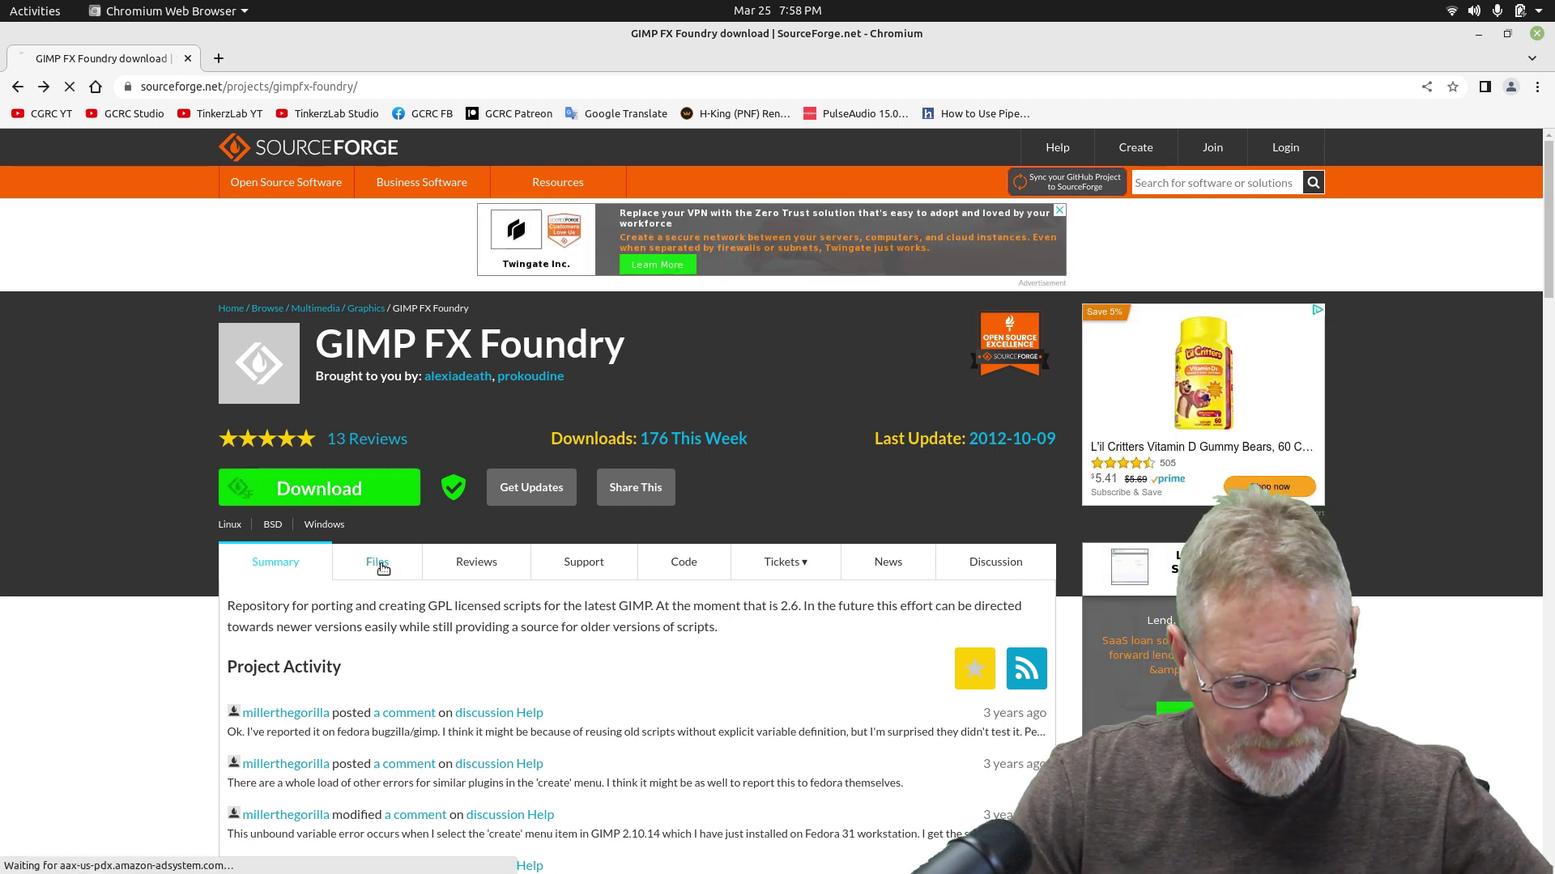
Step: Browse into gimpfx-foundry-scriptpack and then its gimpfx-foundry-2.6-1 release folder
{"action": "scroll", "coordinate": [829, 565], "scroll_direction": "down", "scroll_amount": 3}
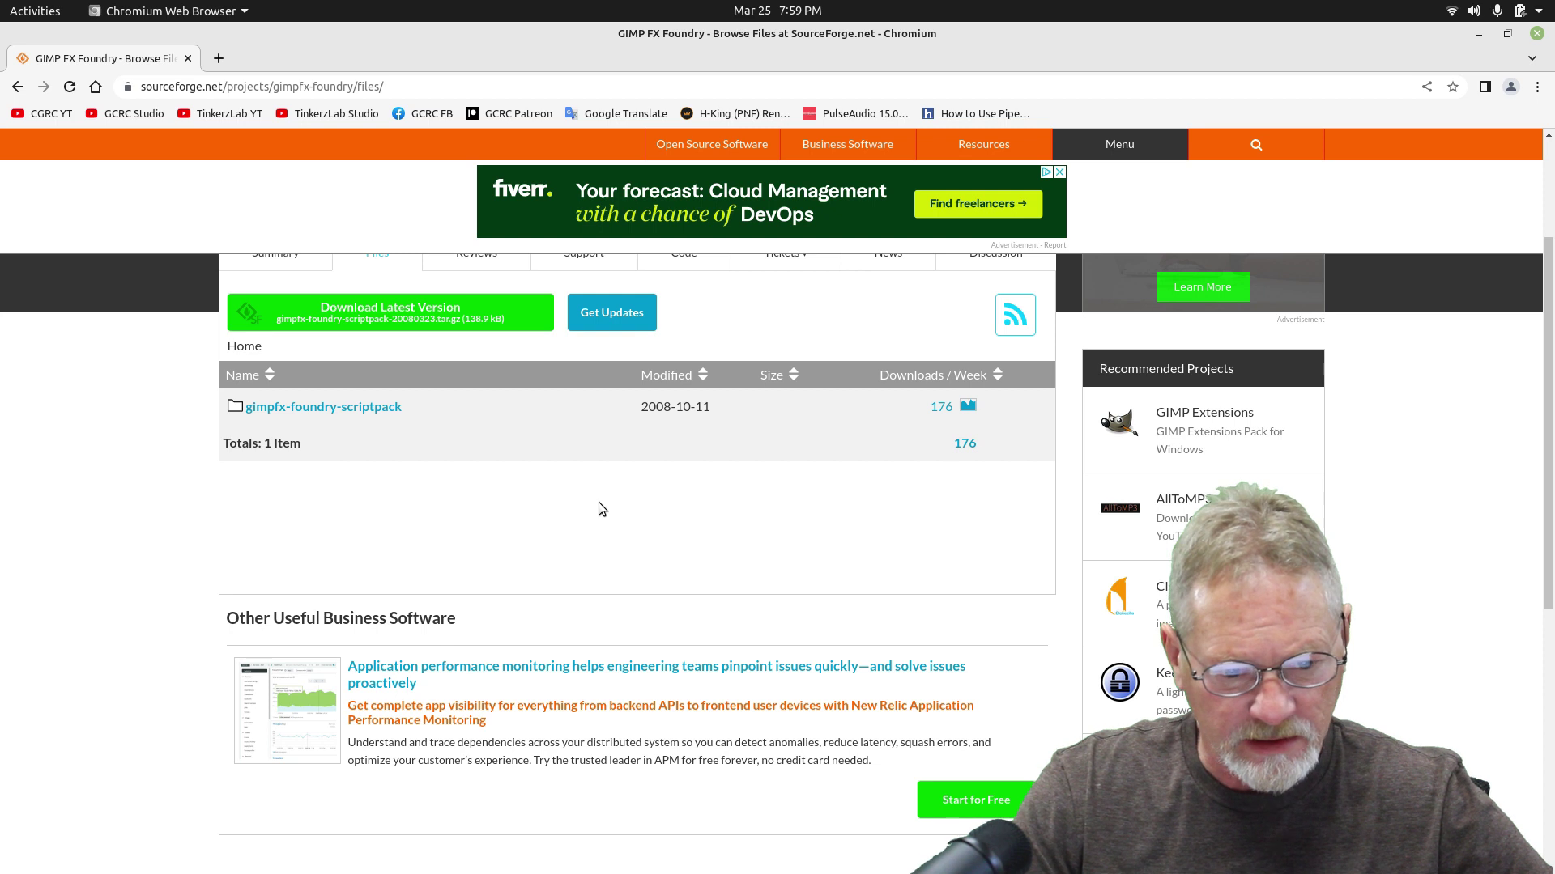
{"action": "left_click", "coordinate": [353, 405]}
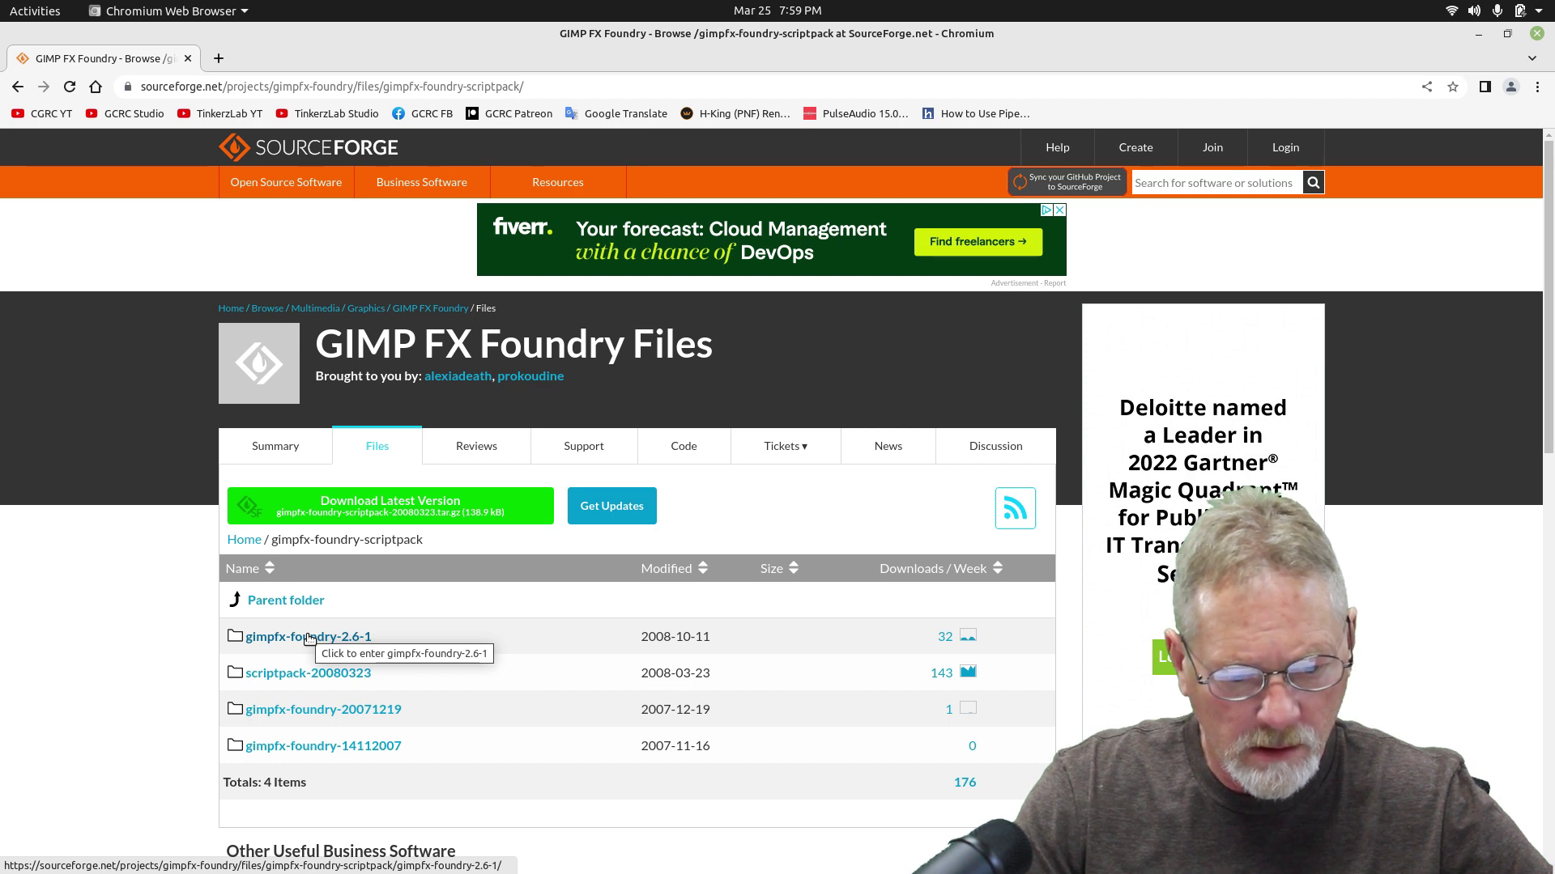
{"action": "left_click", "coordinate": [309, 637]}
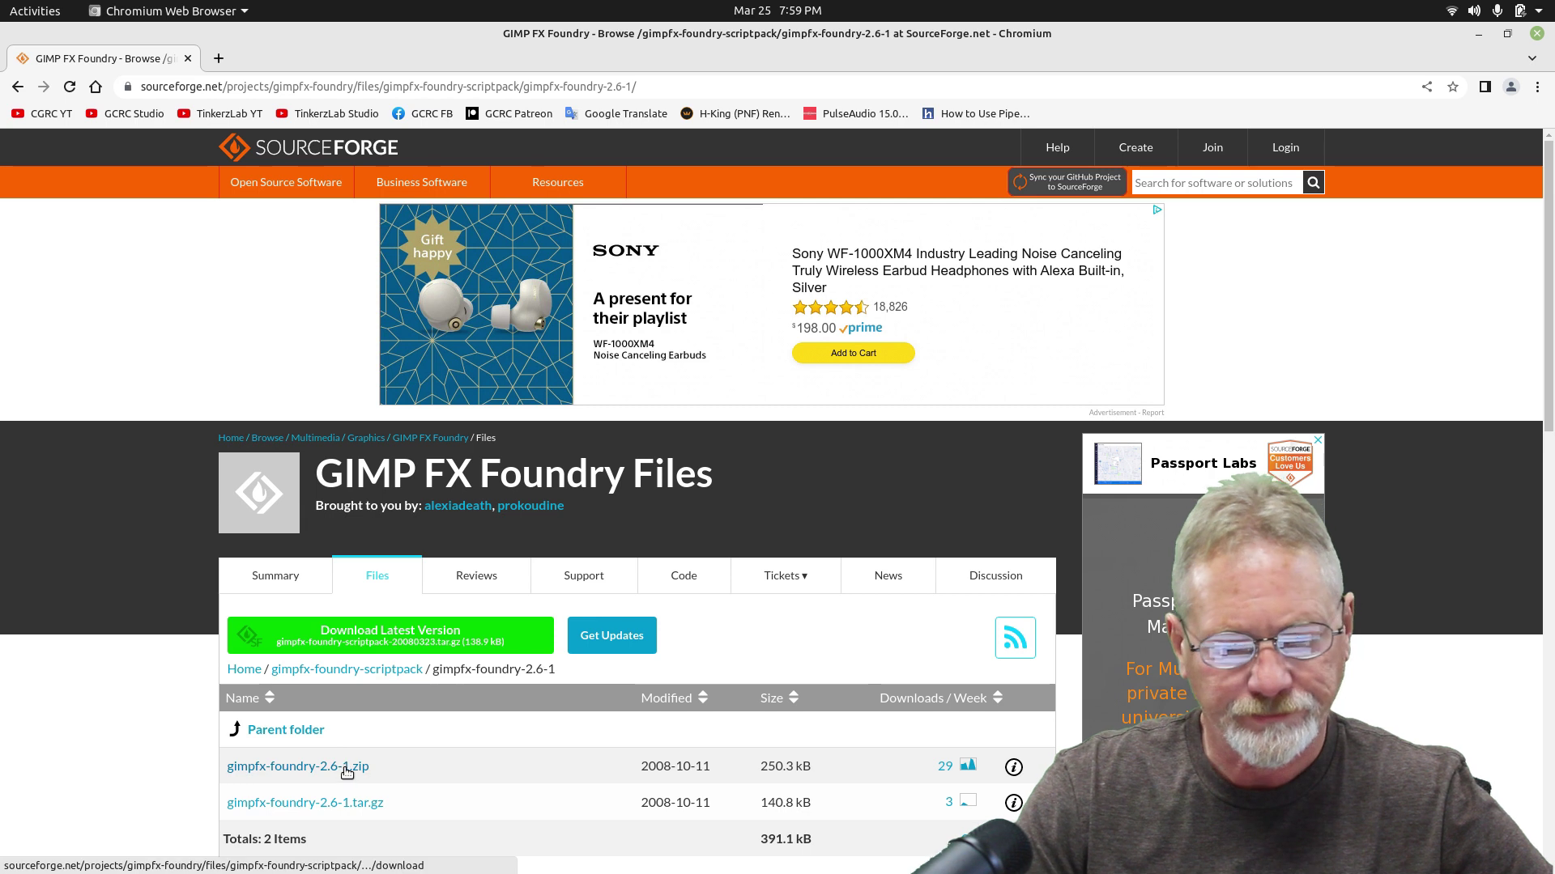
Step: Download gimpfx-foundry-2.6-1.zip into the Downloads/gimp folder and dismiss the download bar
{"action": "left_click", "coordinate": [346, 769]}
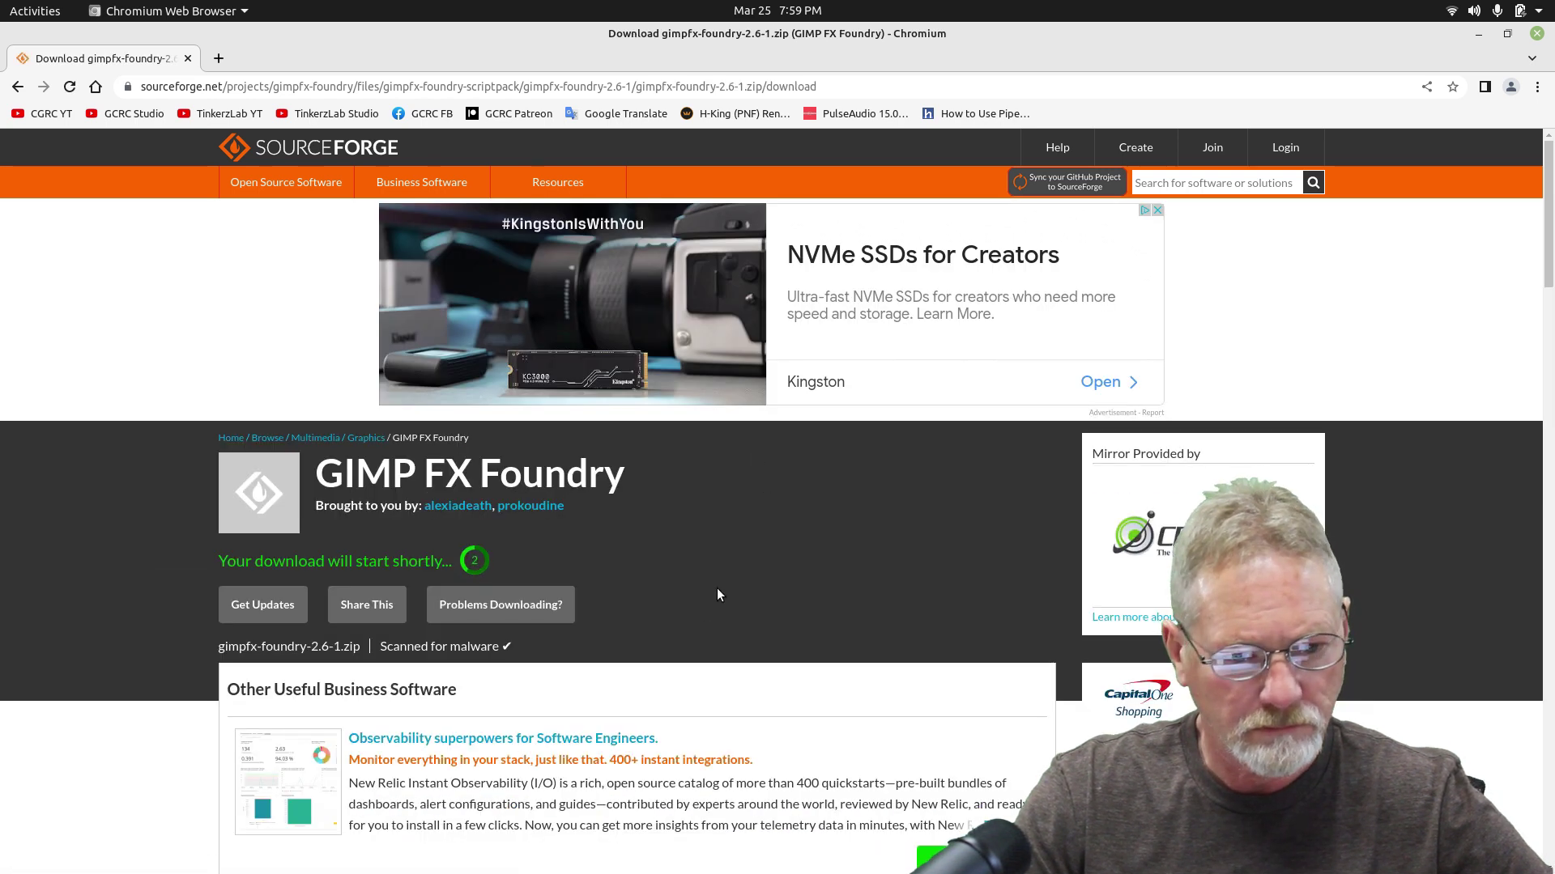
{"action": "scroll", "coordinate": [729, 589], "scroll_direction": "down", "scroll_amount": 3}
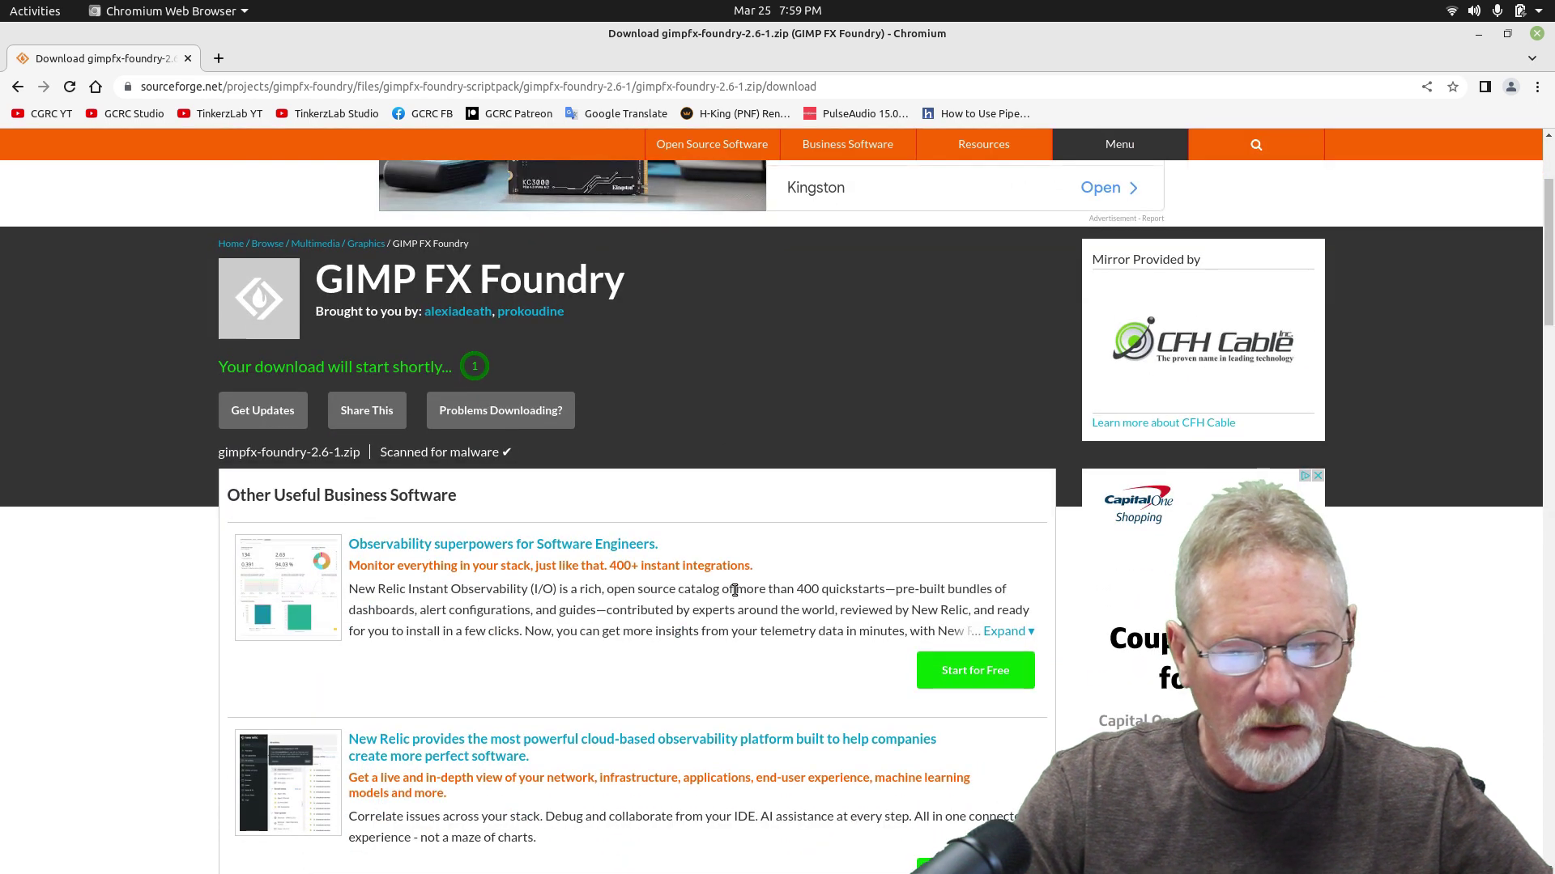
{"action": "scroll", "coordinate": [733, 592], "scroll_direction": "down", "scroll_amount": 5}
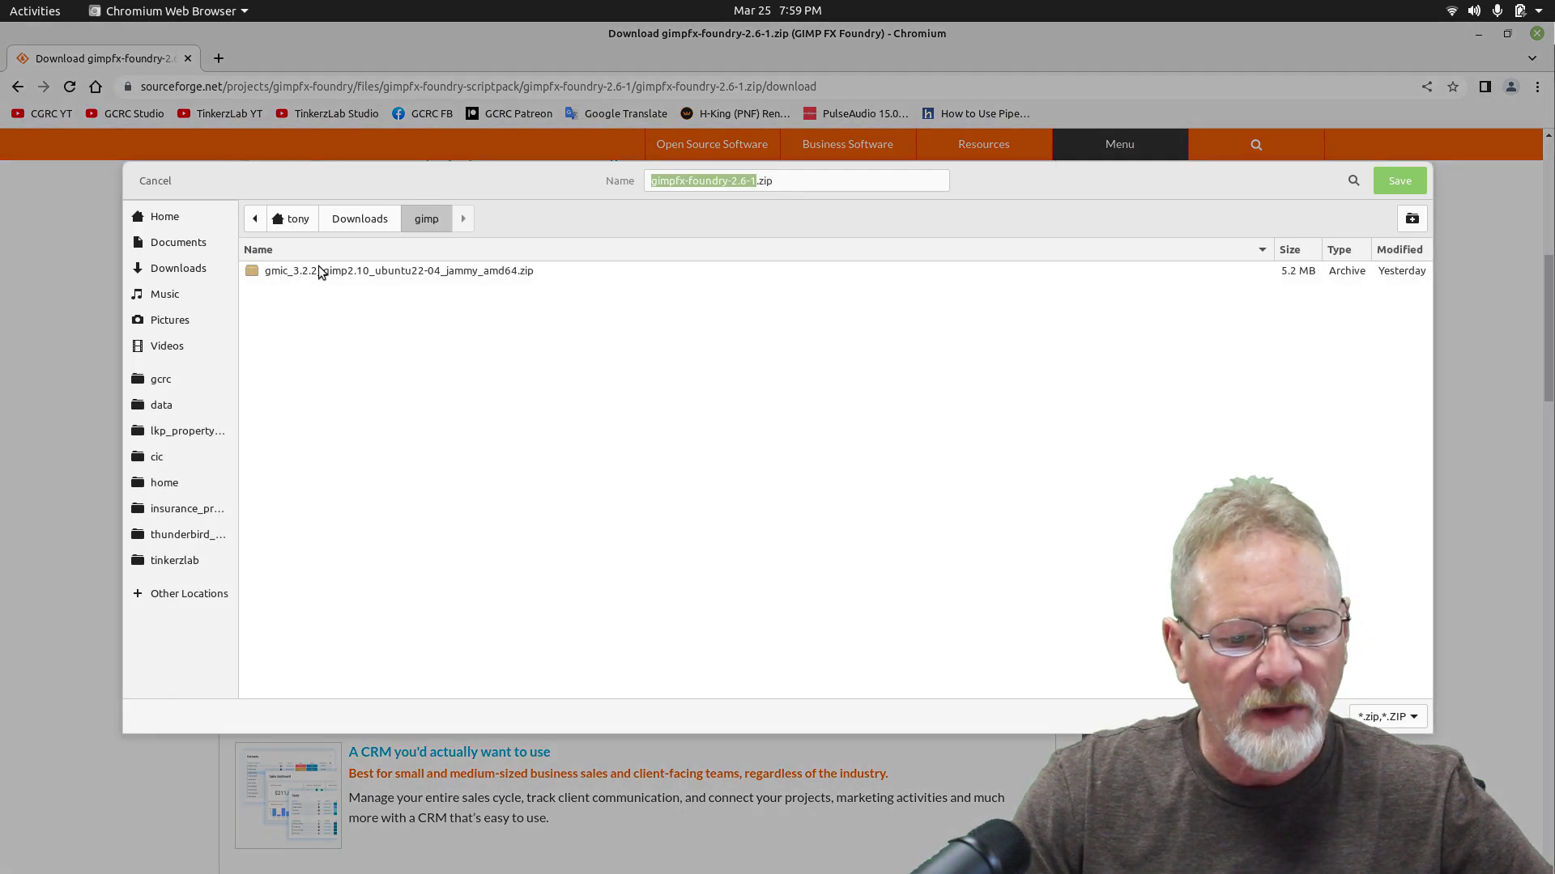
{"action": "left_click", "coordinate": [358, 219]}
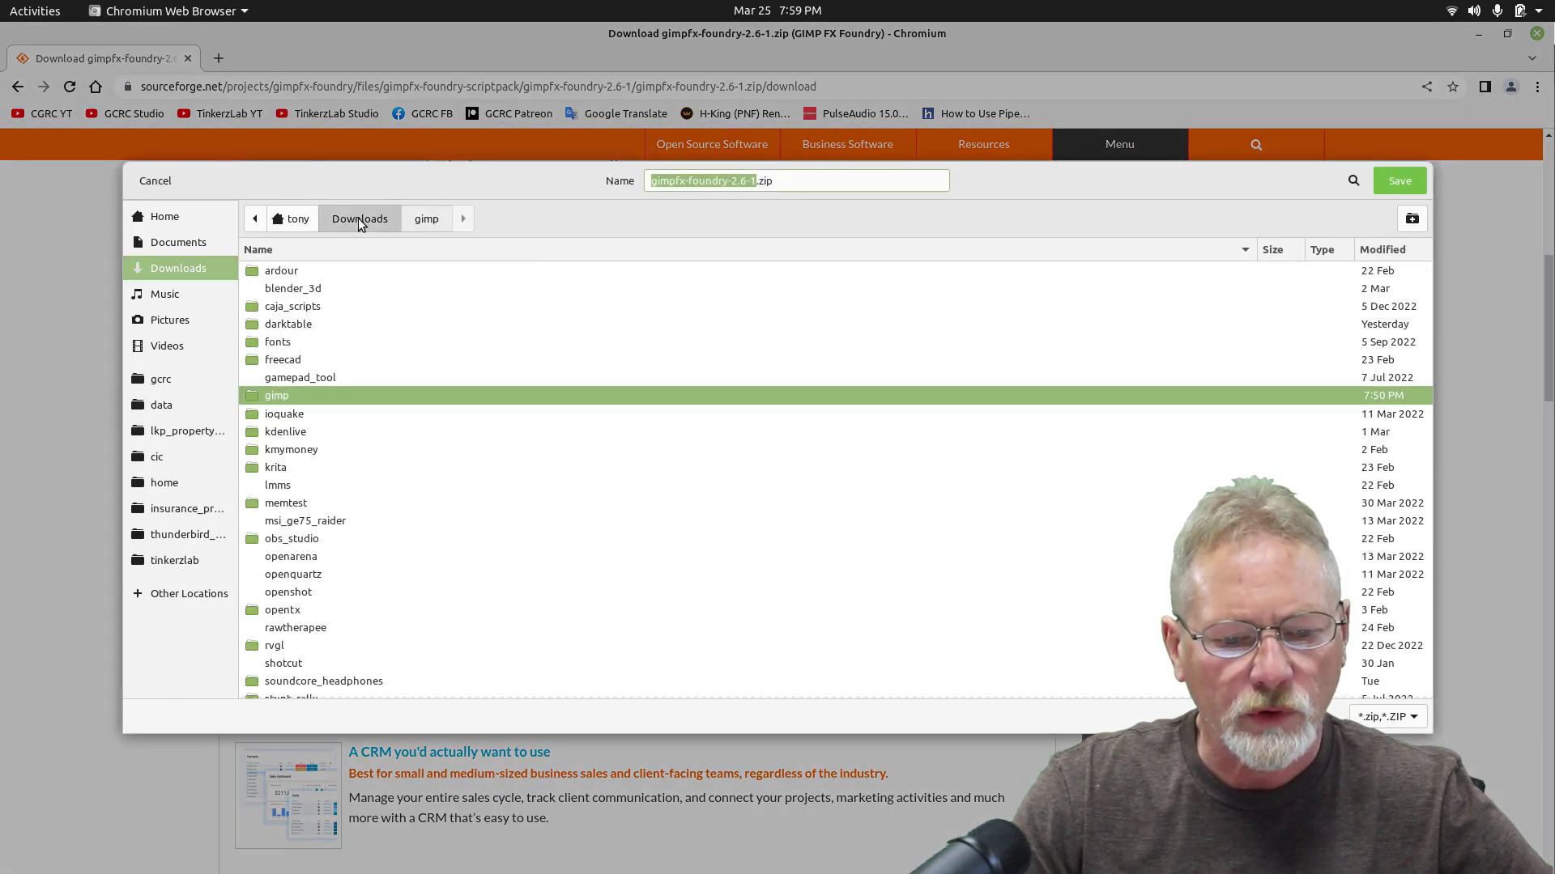
{"action": "left_click", "coordinate": [427, 221]}
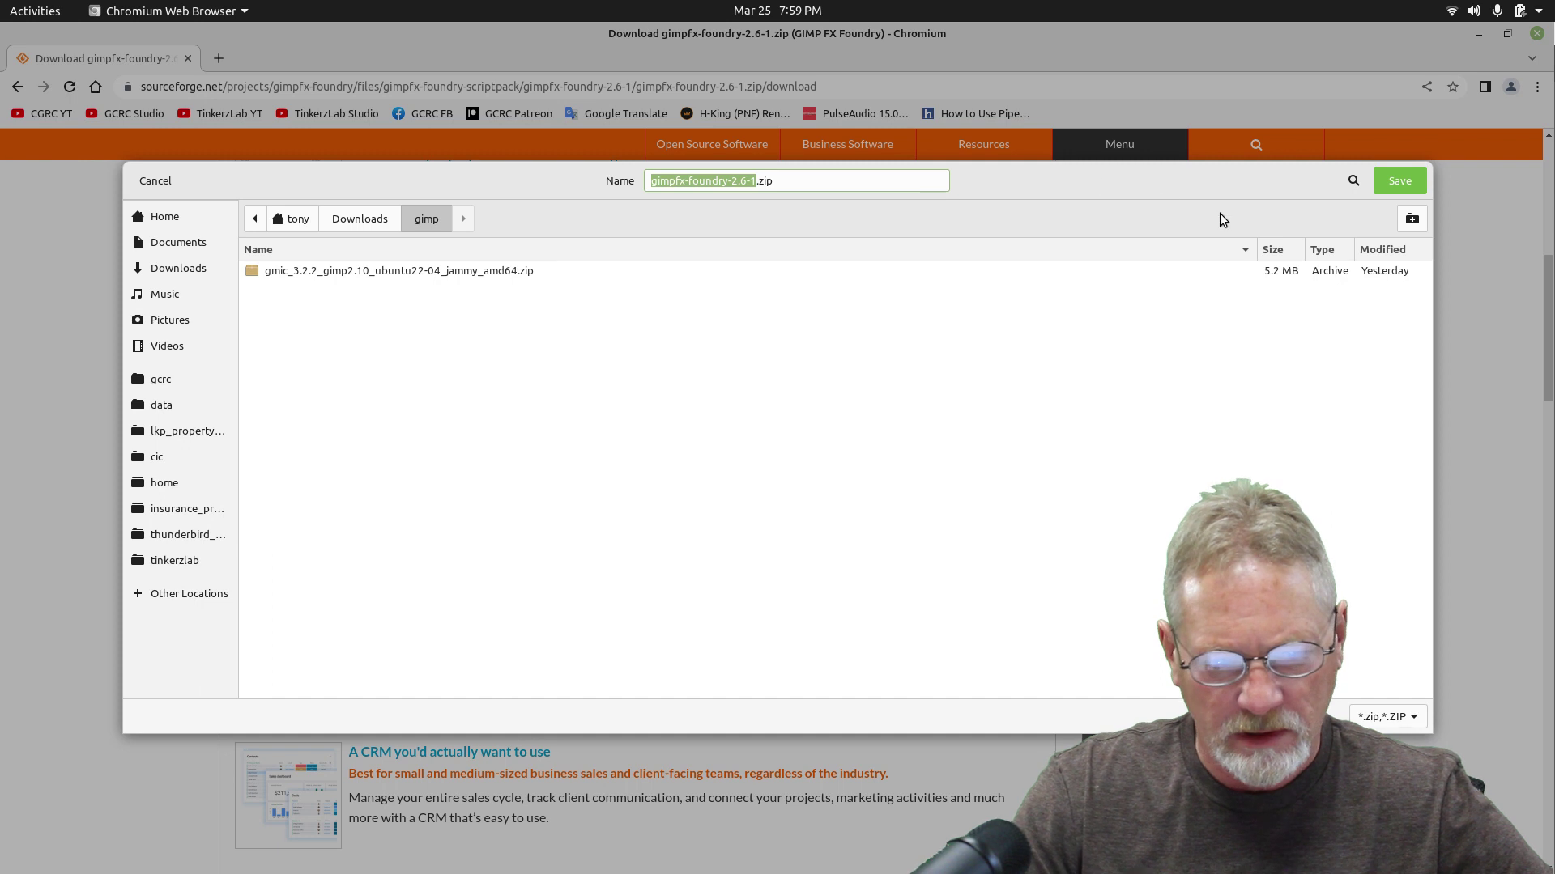
{"action": "left_click", "coordinate": [1397, 180]}
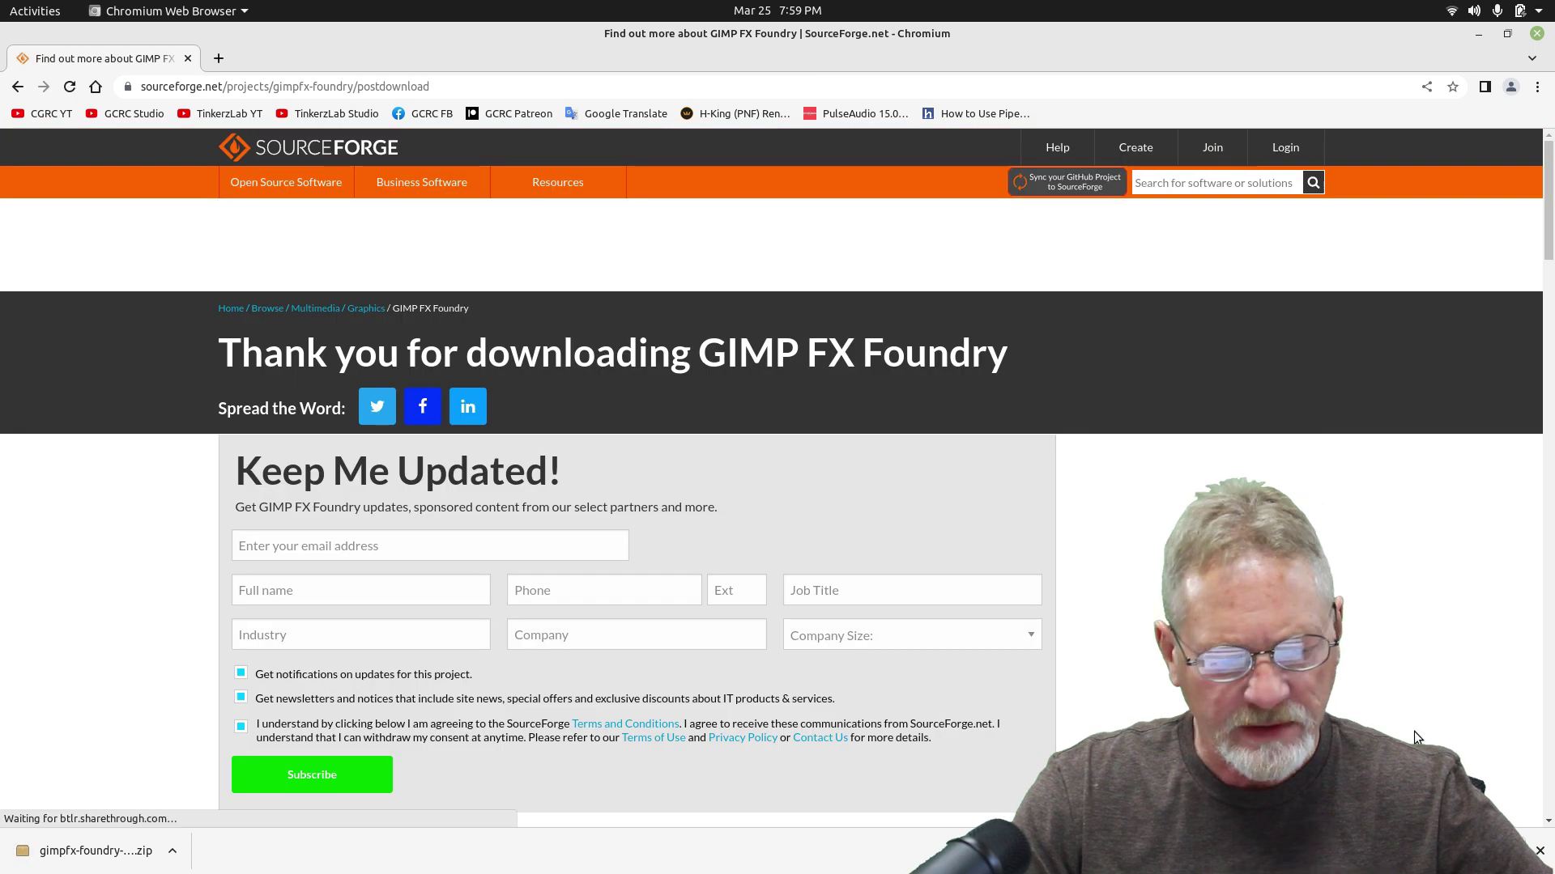
{"action": "left_click", "coordinate": [1540, 852]}
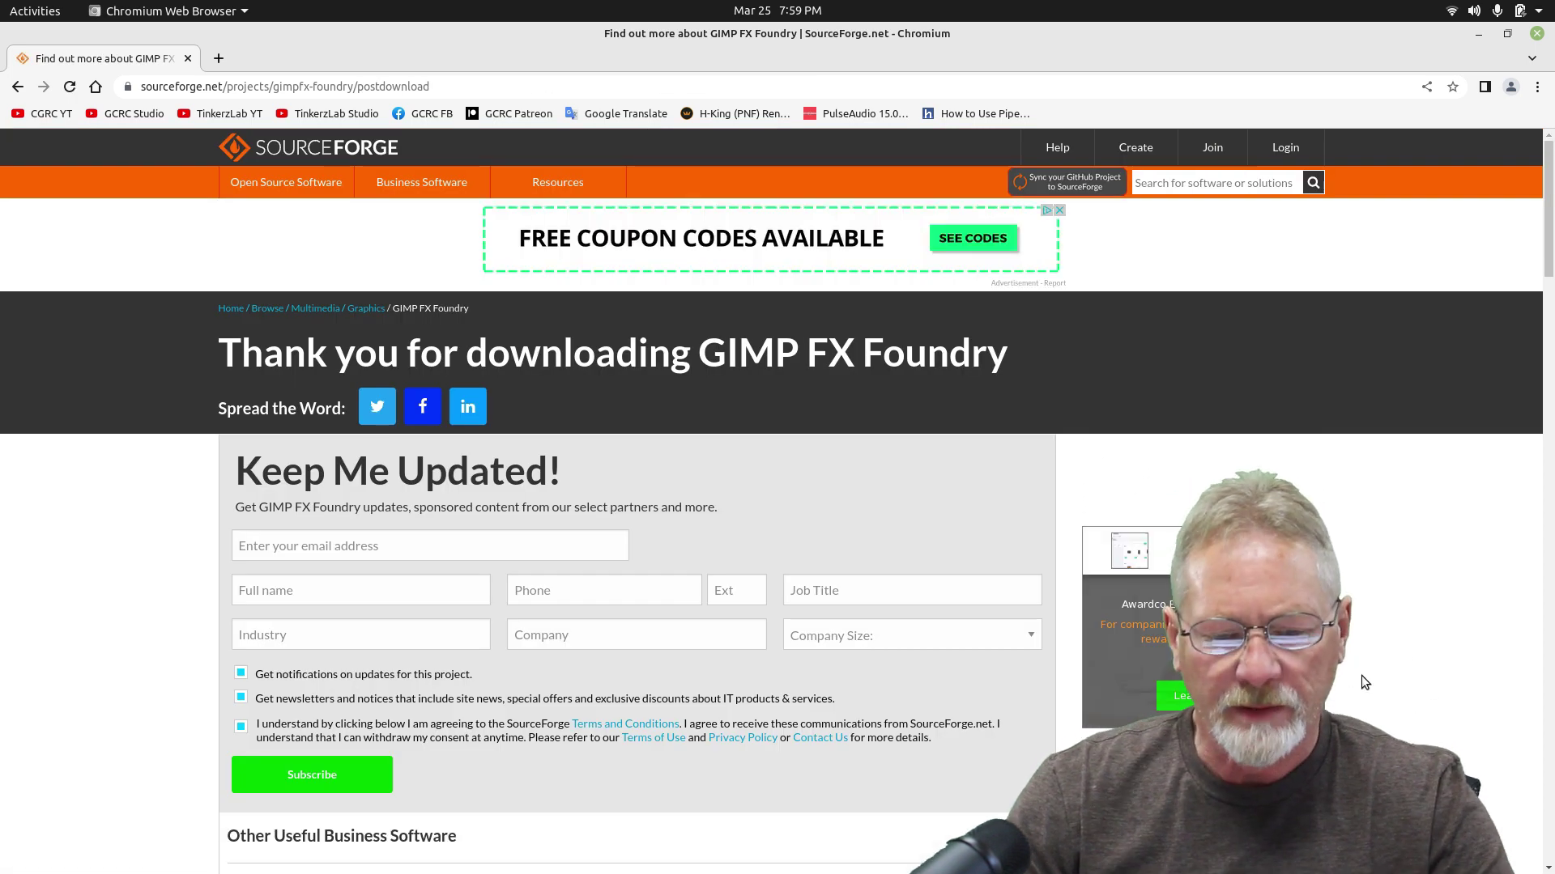
Step: In Caja, extract gimpfx-foundry-2.6-1.zip into the Downloads/gimp folder
{"action": "key", "text": "alt+Tab"}
{"action": "key", "text": "alt+Tab"}
{"action": "key", "text": "alt+Tab"}
{"action": "key", "text": "alt+Tab"}
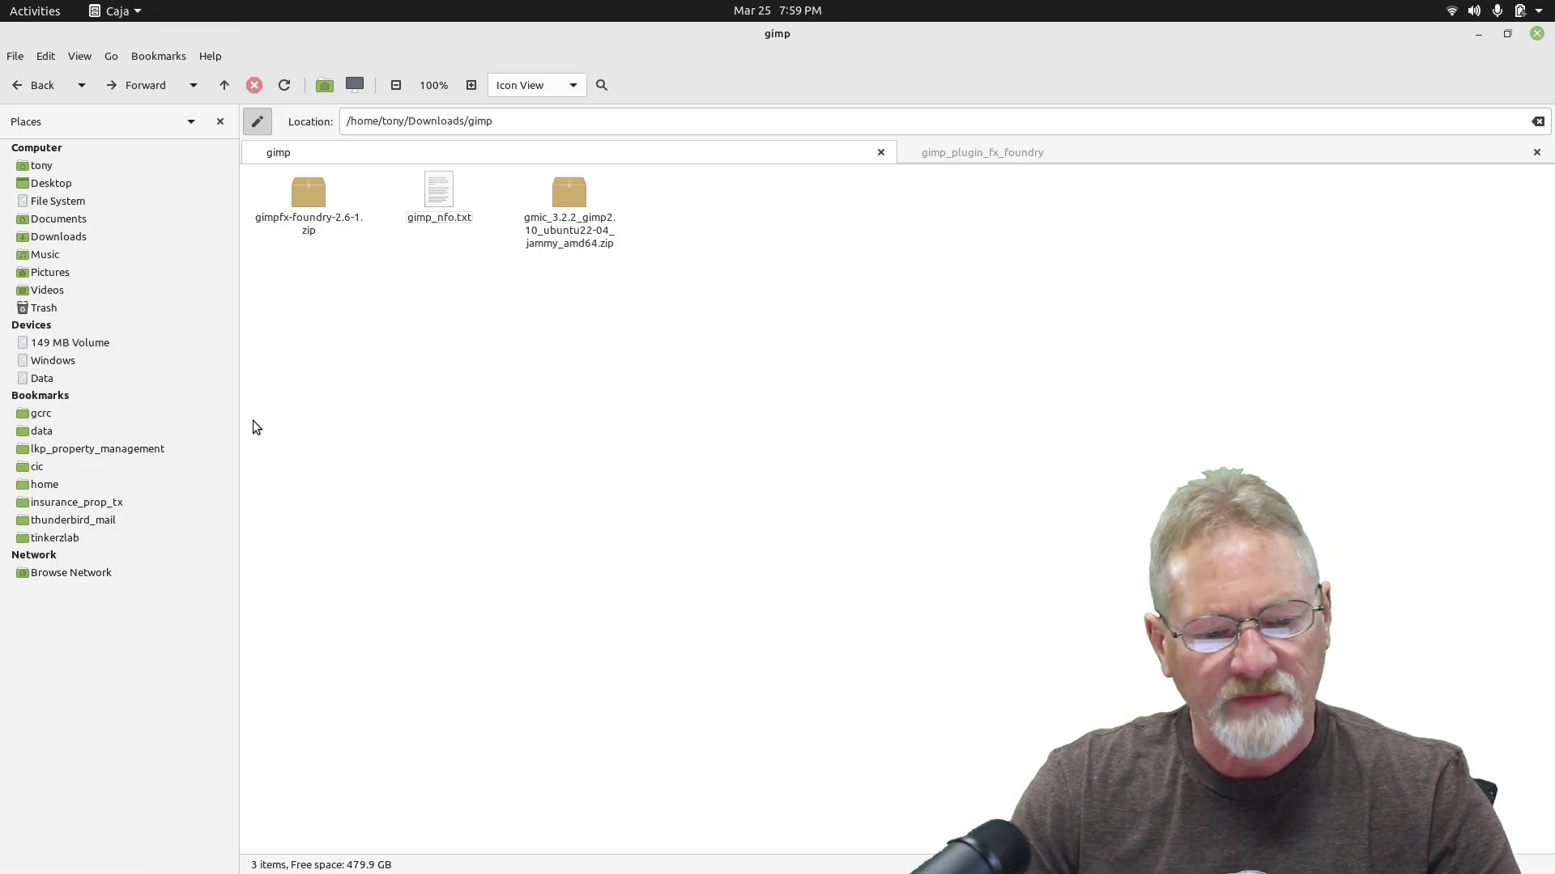
{"action": "left_click", "coordinate": [308, 198]}
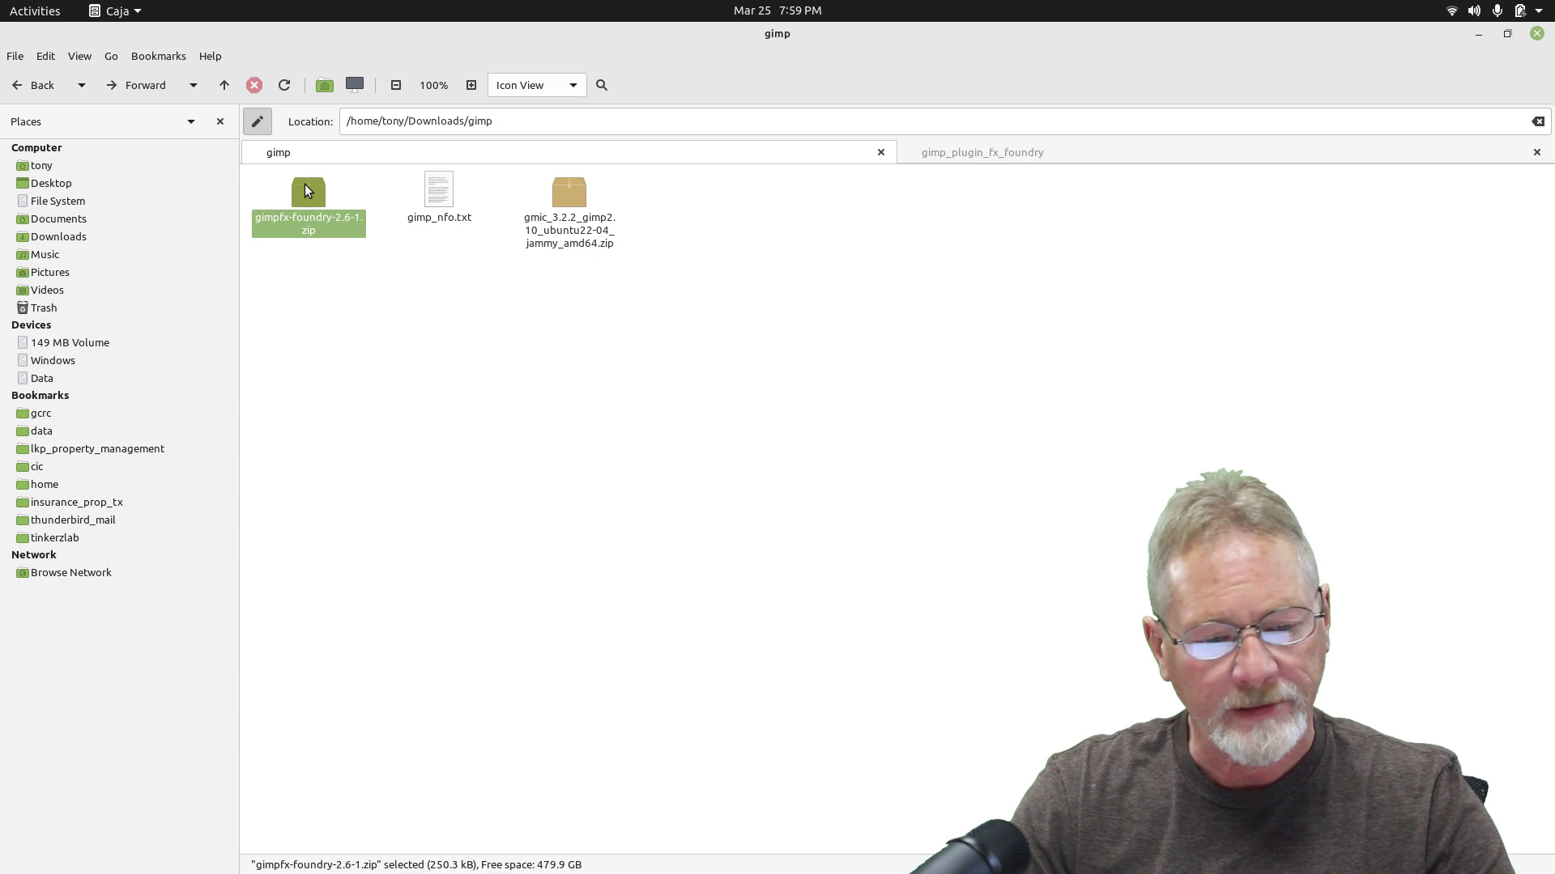
{"action": "right_click", "coordinate": [305, 183]}
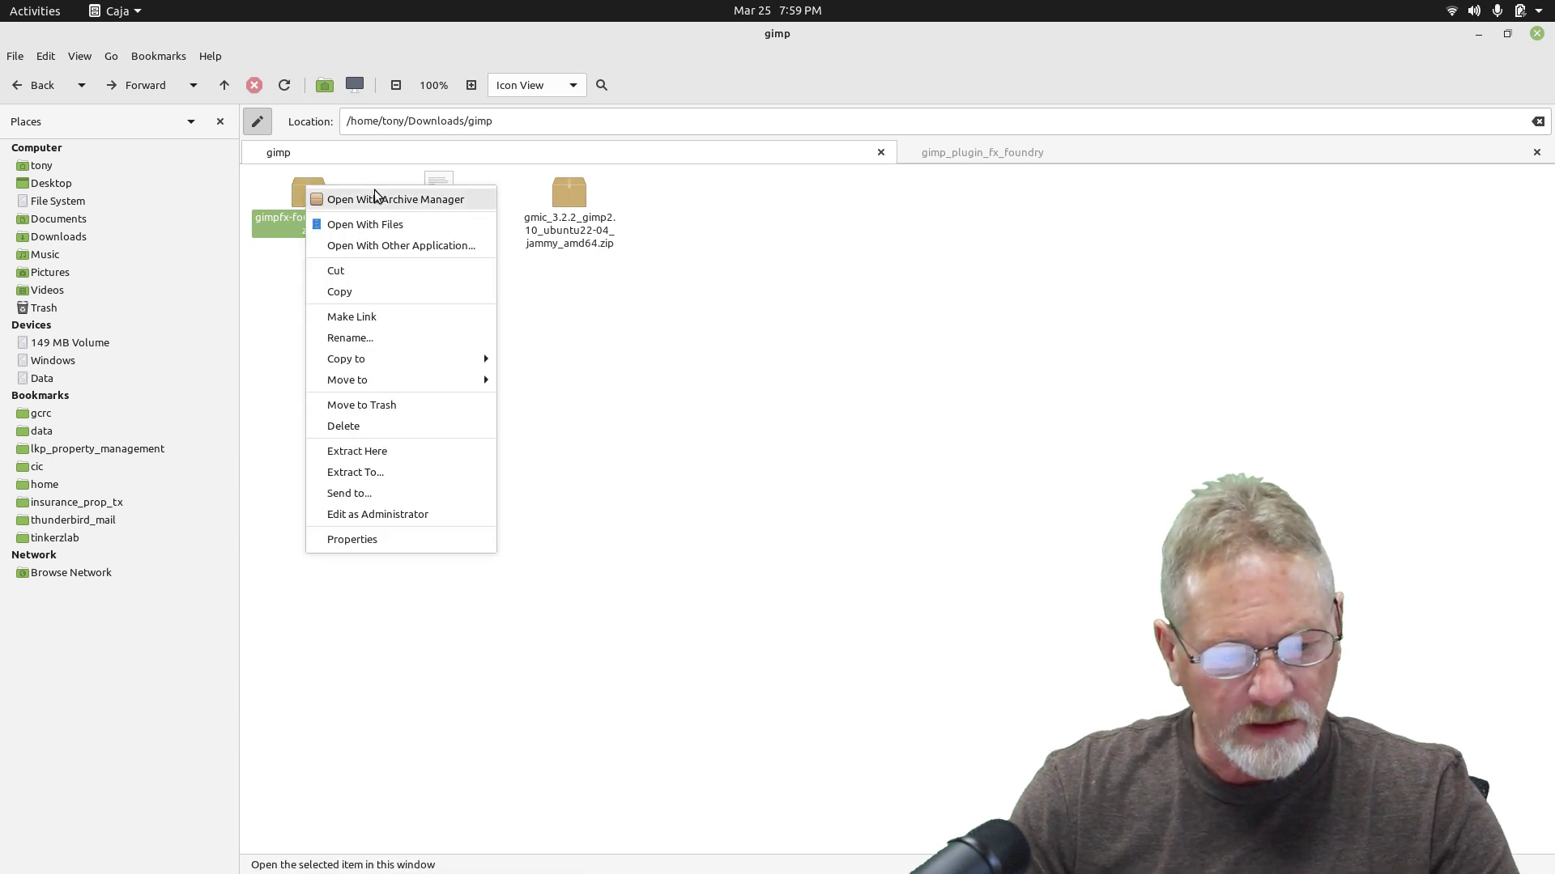
{"action": "left_click", "coordinate": [378, 451]}
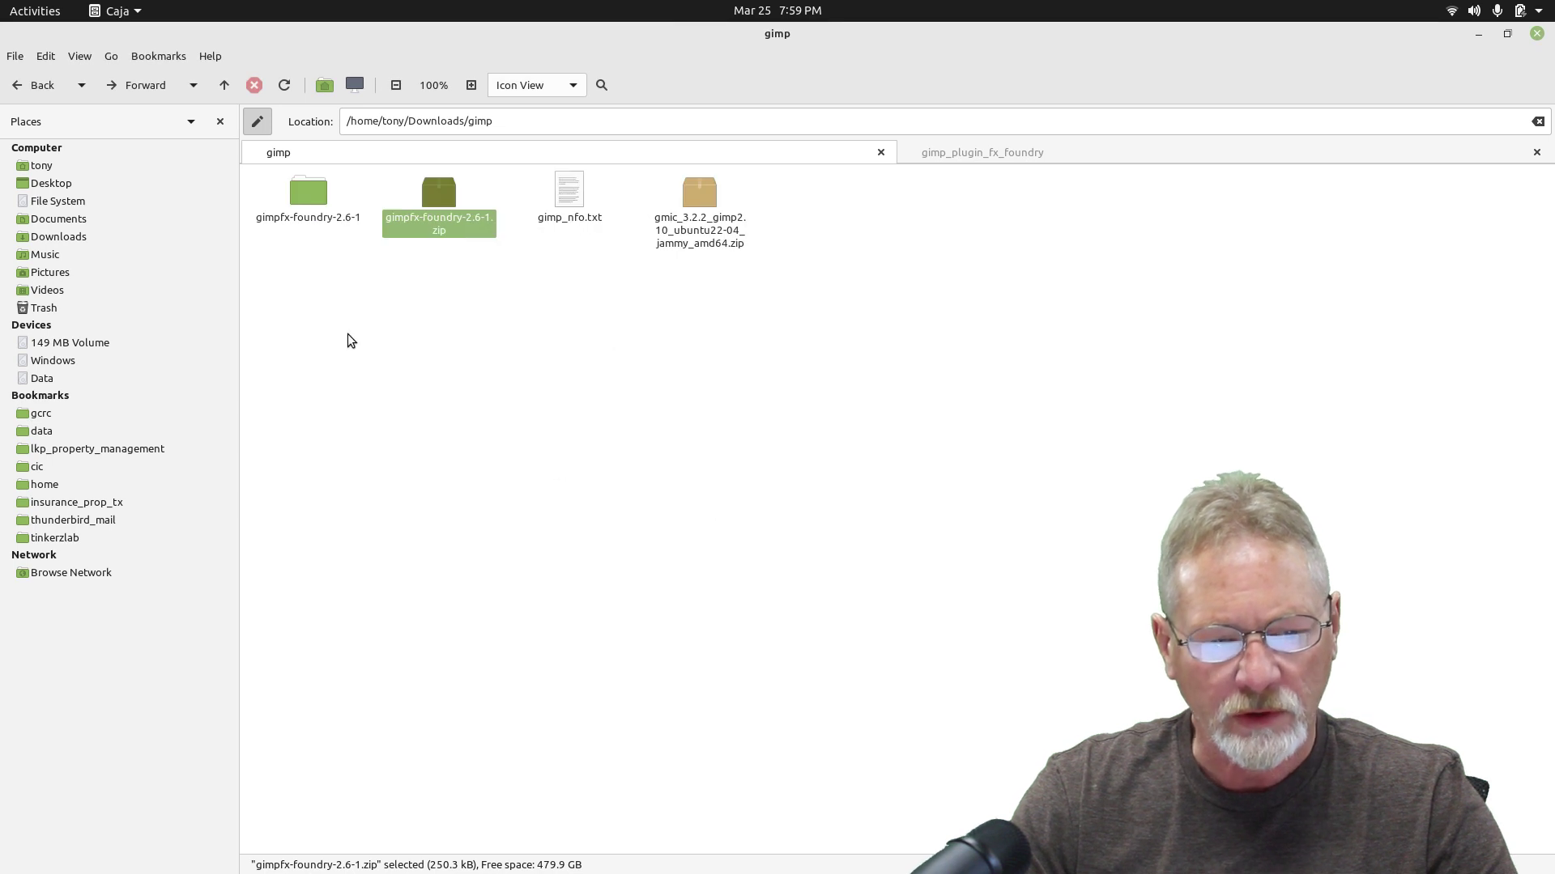
Step: Open the extracted gimpfx-foundry-2.6-1 folder and check its 118 .scm scripts
{"action": "left_click", "coordinate": [311, 197]}
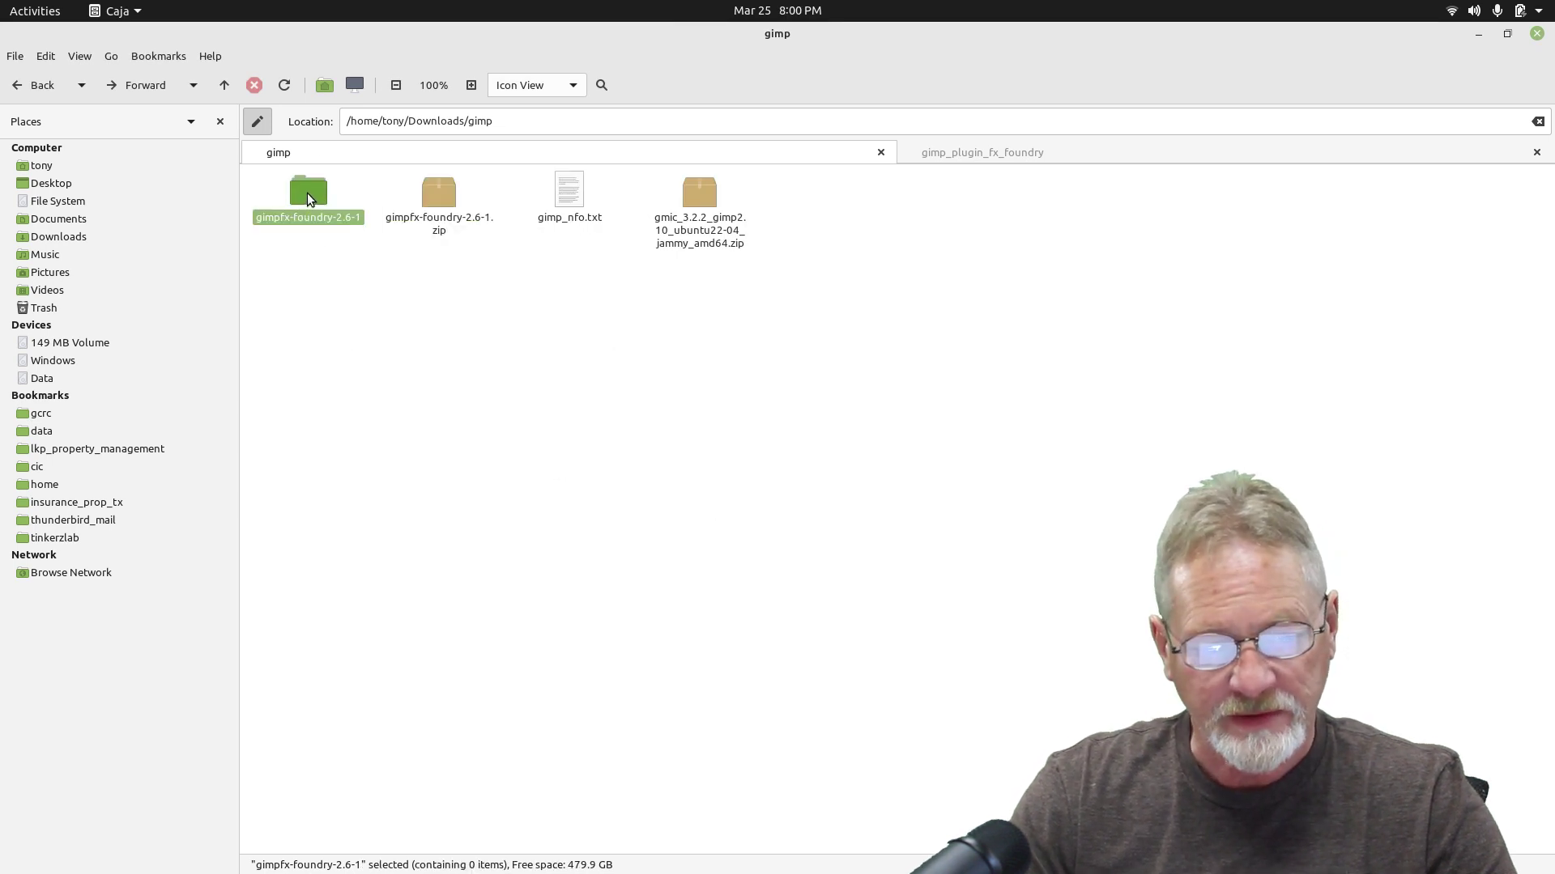
{"action": "double_click", "coordinate": [309, 192]}
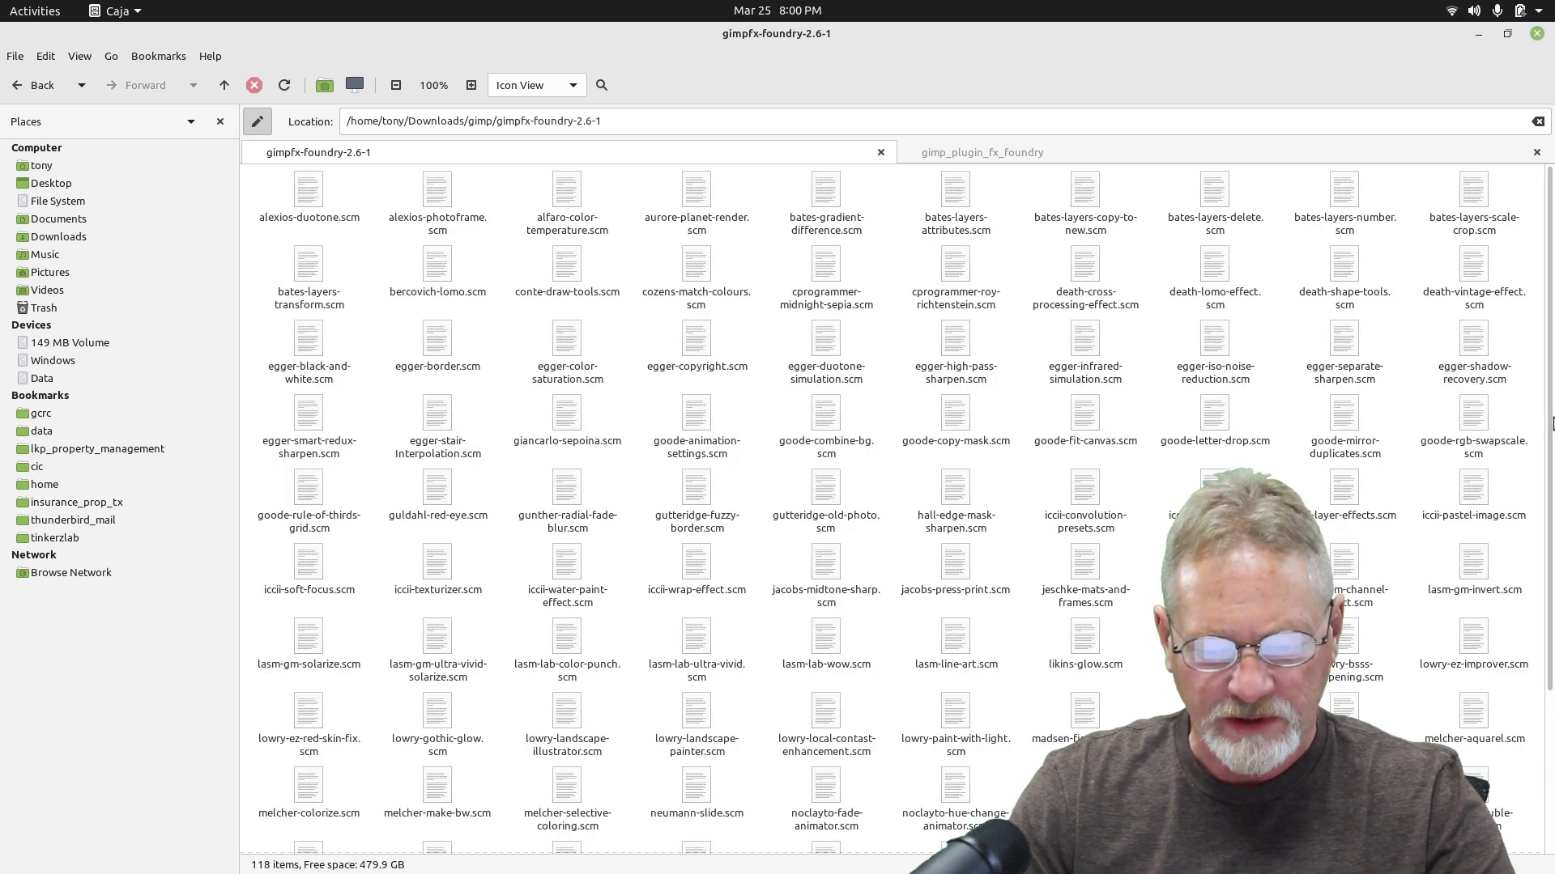
{"action": "scroll", "coordinate": [1549, 433], "scroll_direction": "down", "scroll_amount": 5}
{"action": "scroll", "coordinate": [1549, 434], "scroll_direction": "up", "scroll_amount": 5}
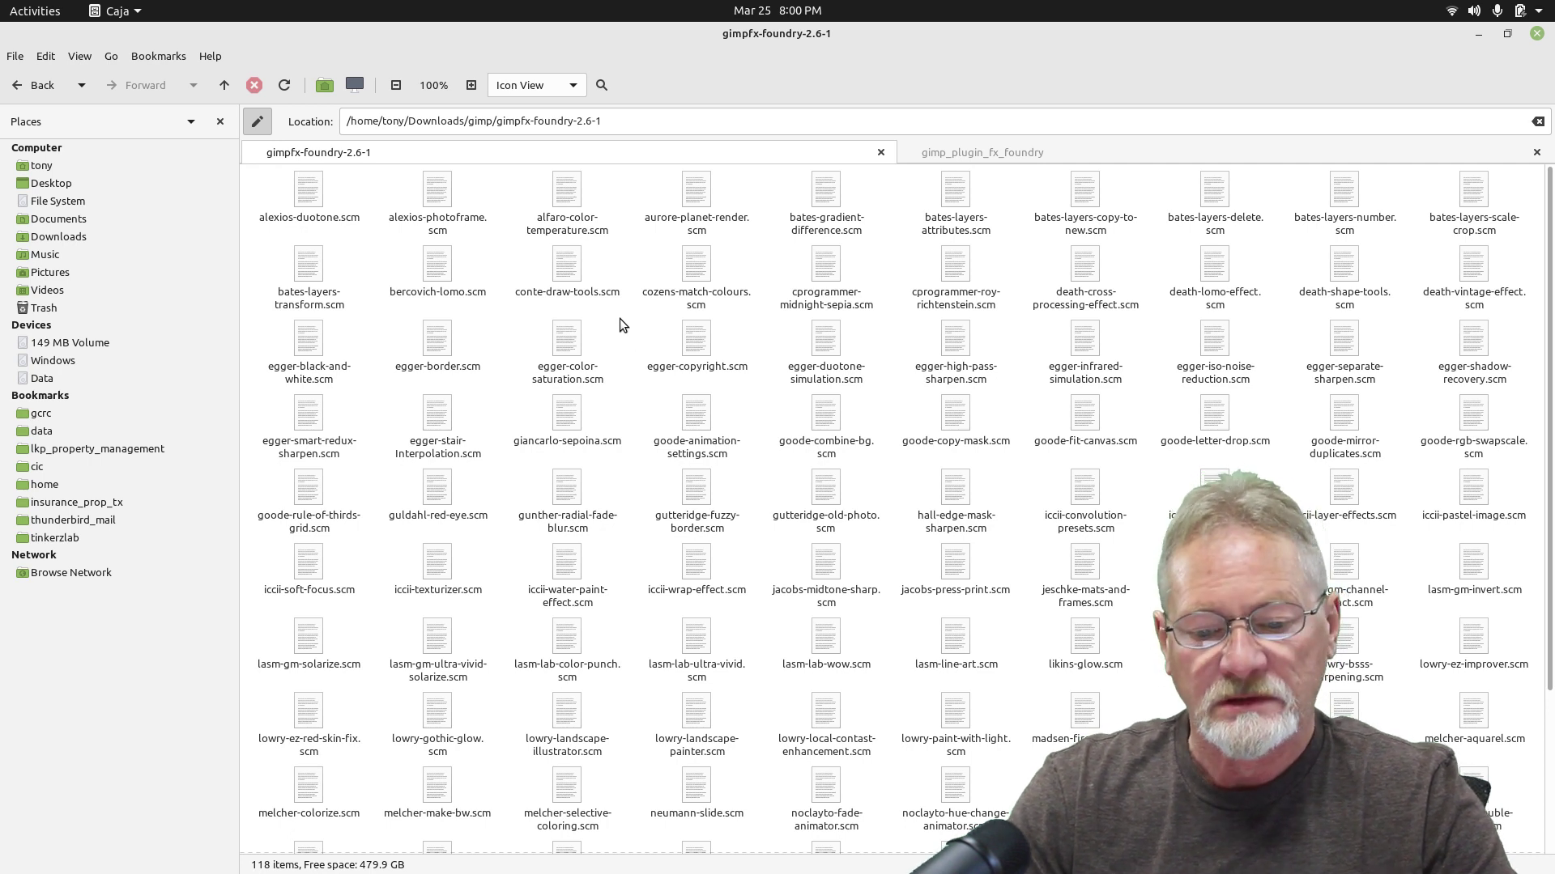
{"action": "key", "text": "alt+Tab"}
{"action": "key", "text": "alt+Tab"}
{"action": "key", "text": "alt+Tab"}
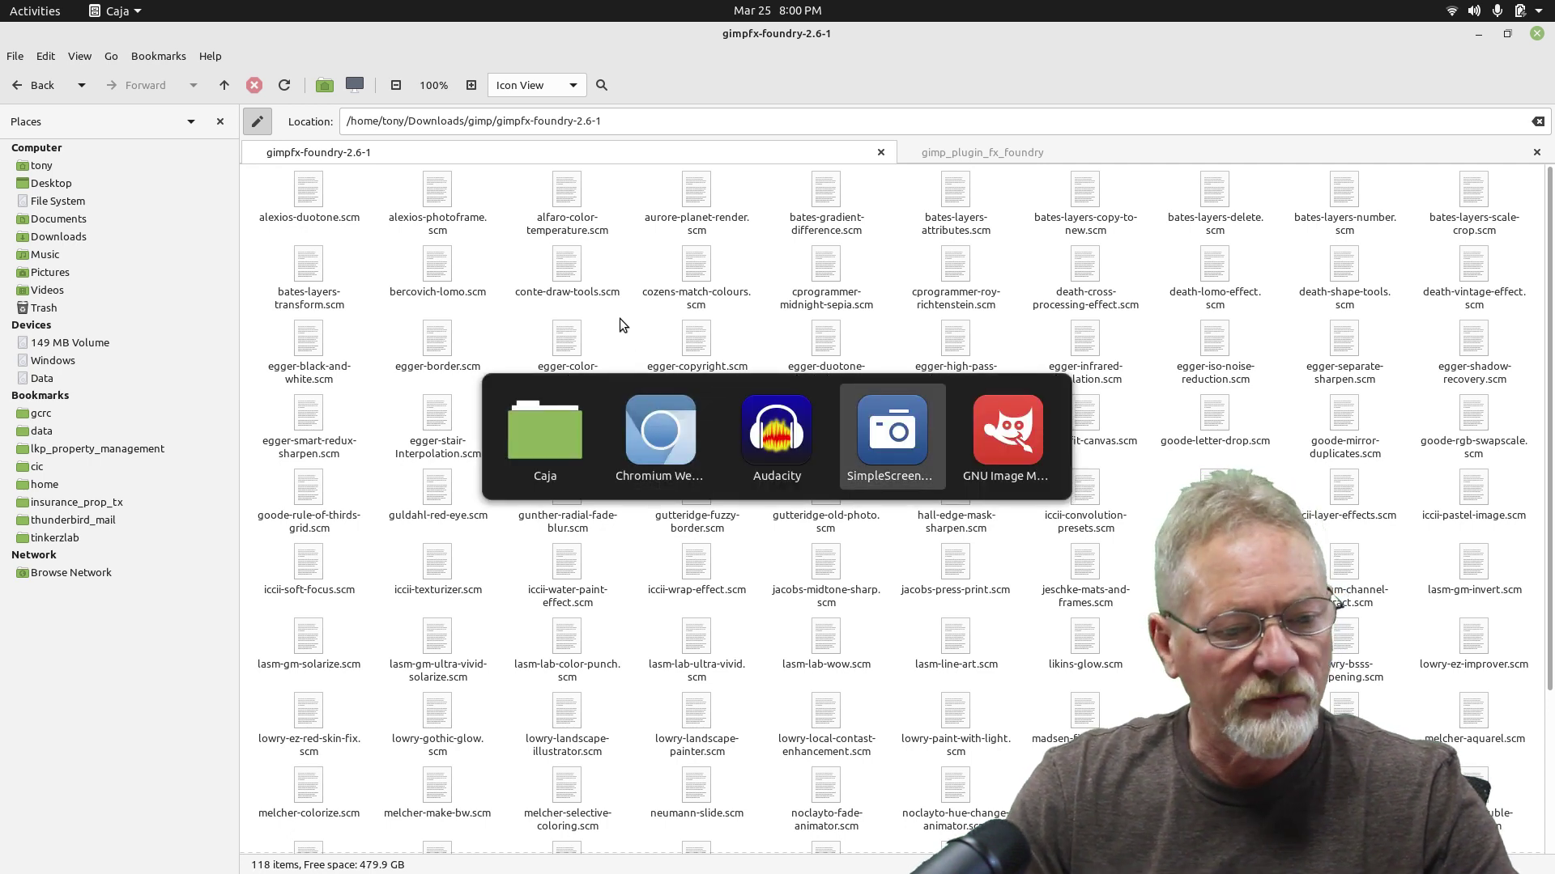
Step: In GIMP Preferences under Folders > Scripts, add a second Script-Fu folder entry
{"action": "key", "text": "alt+Tab"}
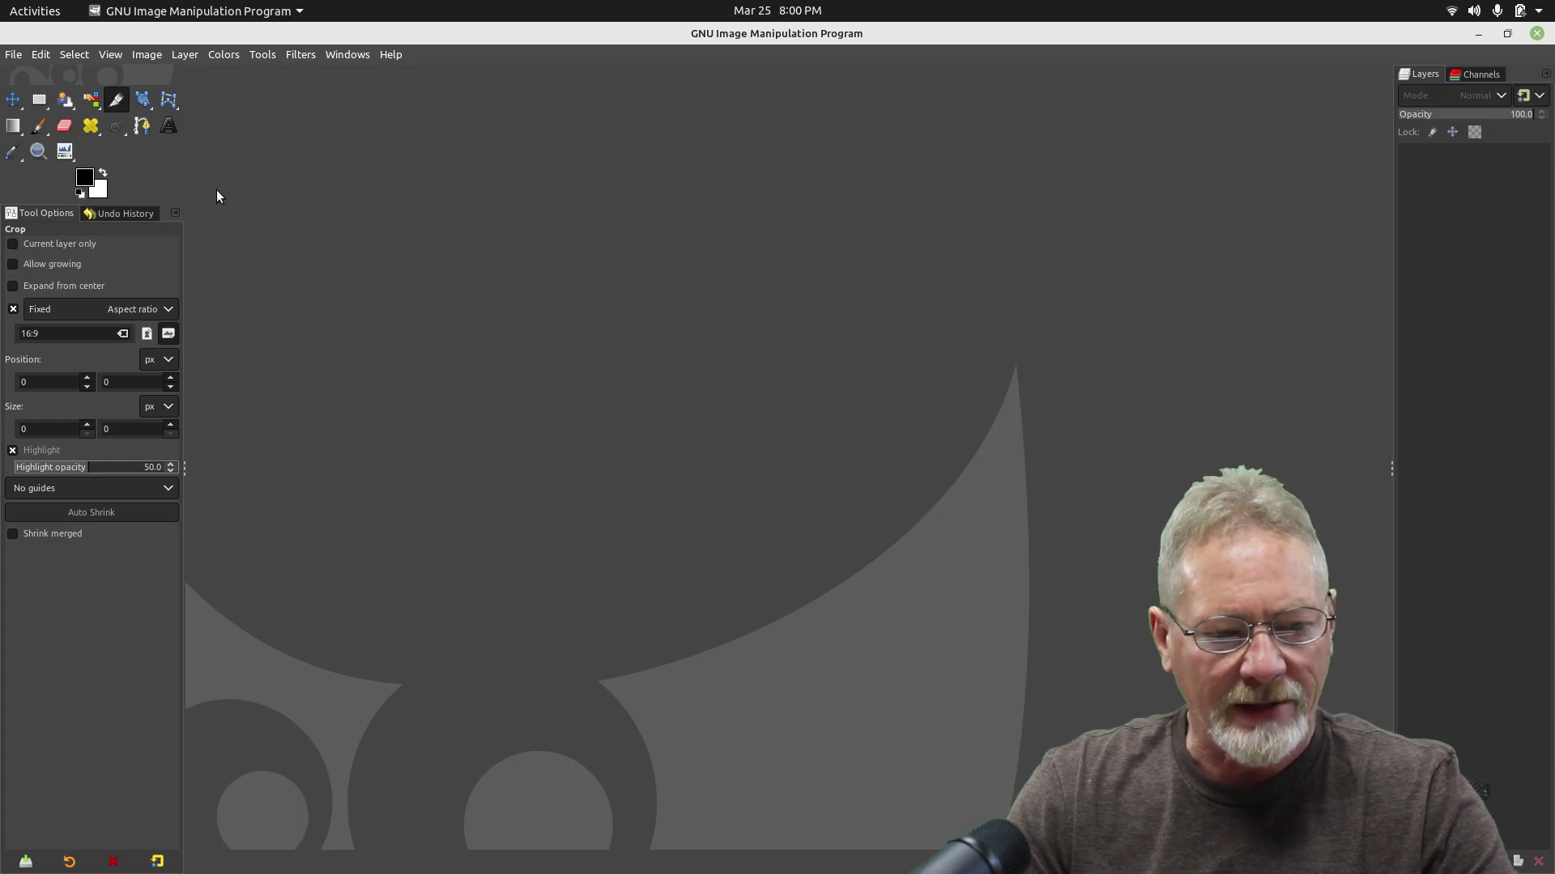
{"action": "left_click", "coordinate": [39, 57]}
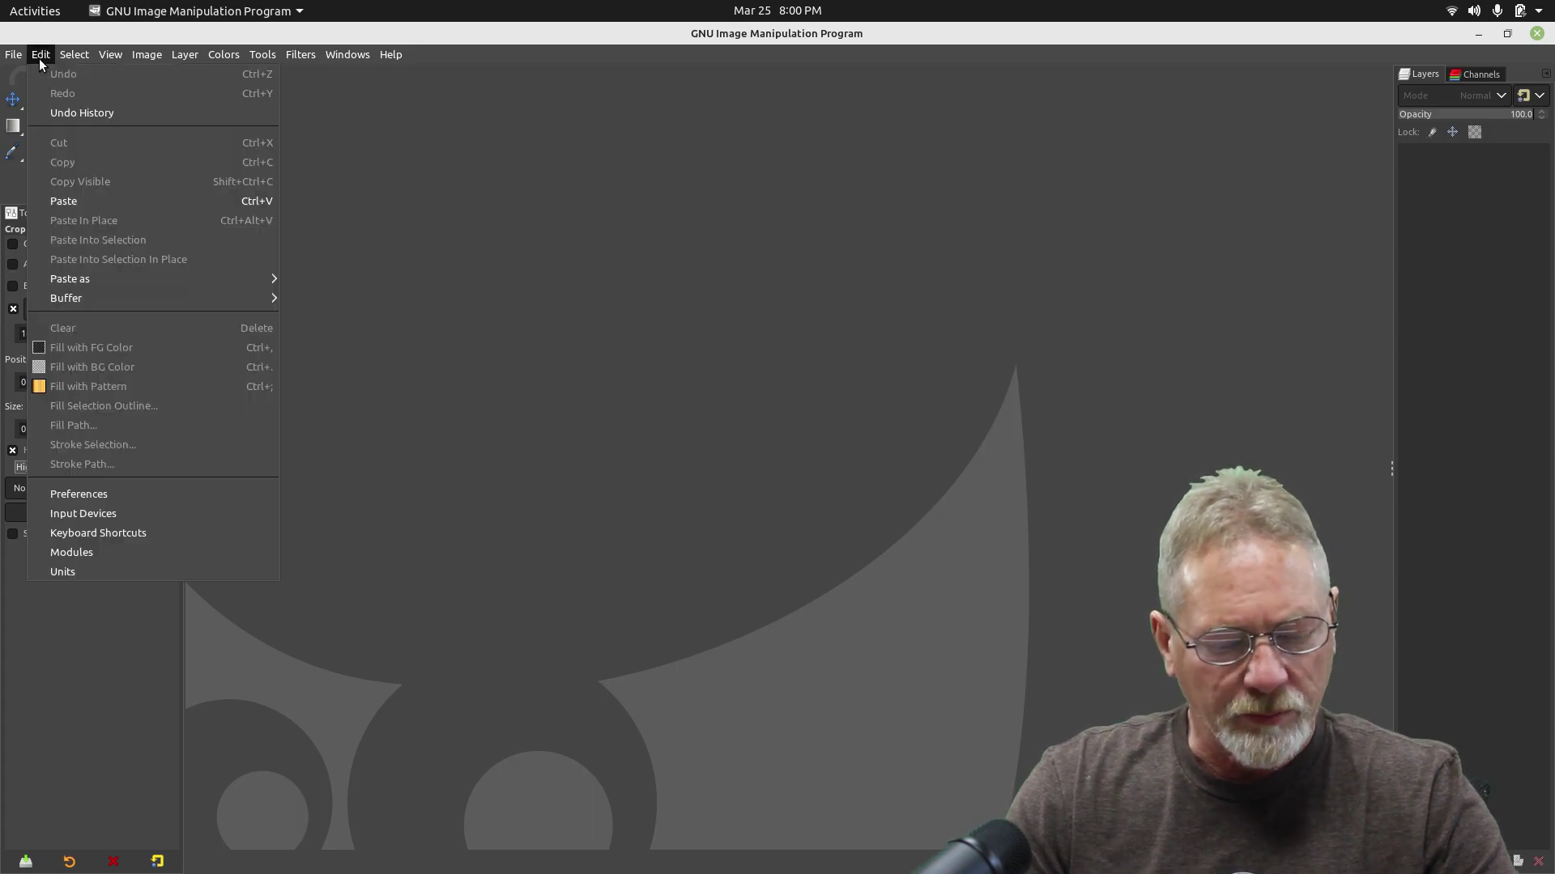
{"action": "left_click", "coordinate": [65, 495]}
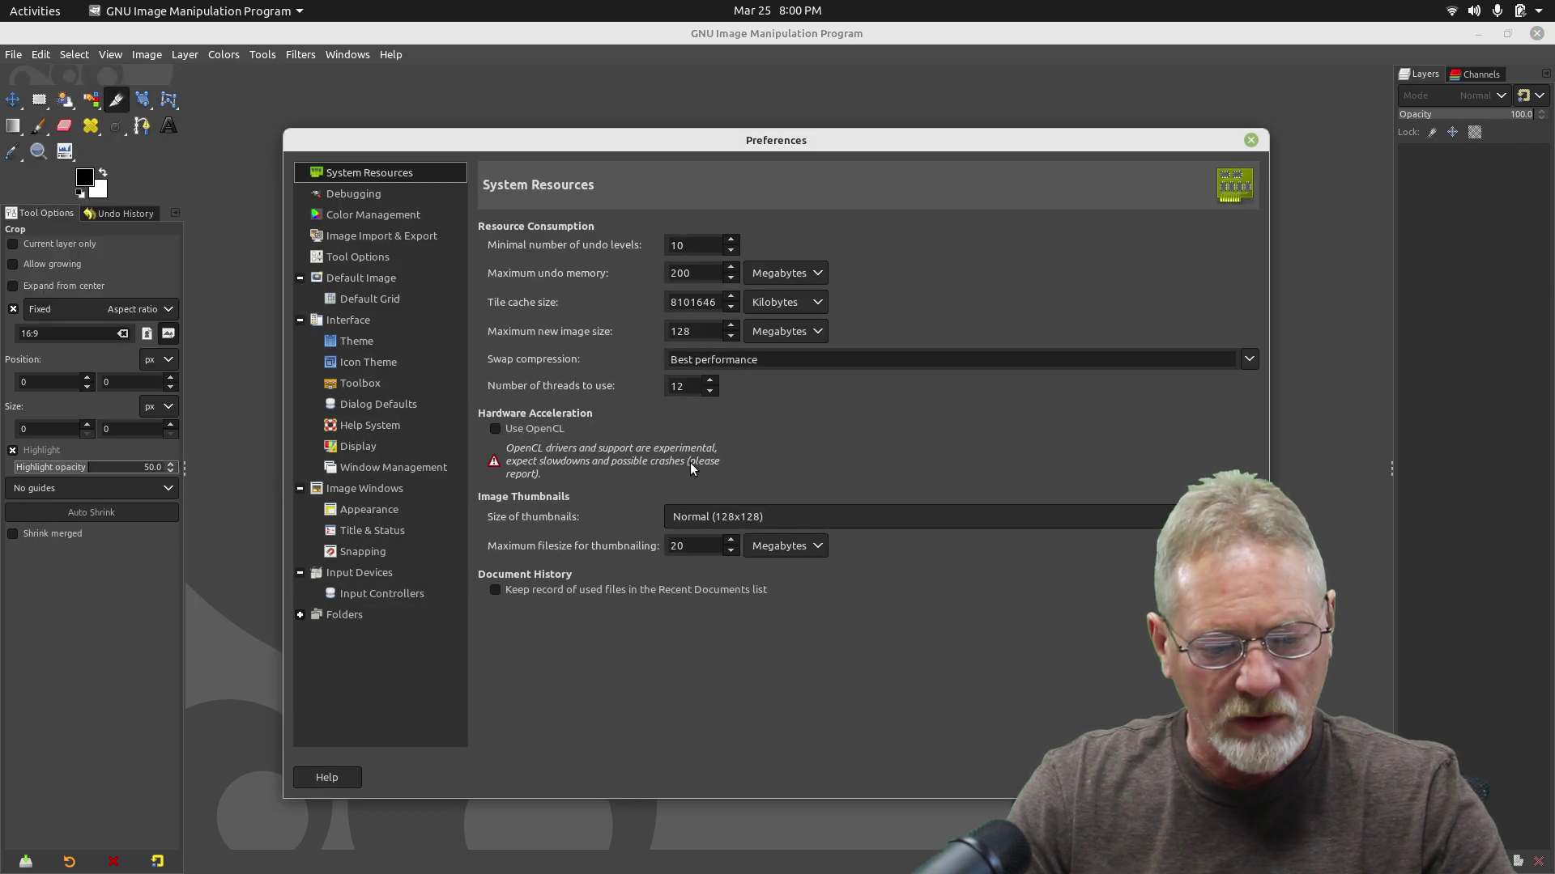
{"action": "left_click", "coordinate": [300, 615]}
{"action": "scroll", "coordinate": [397, 551], "scroll_direction": "down", "scroll_amount": 5}
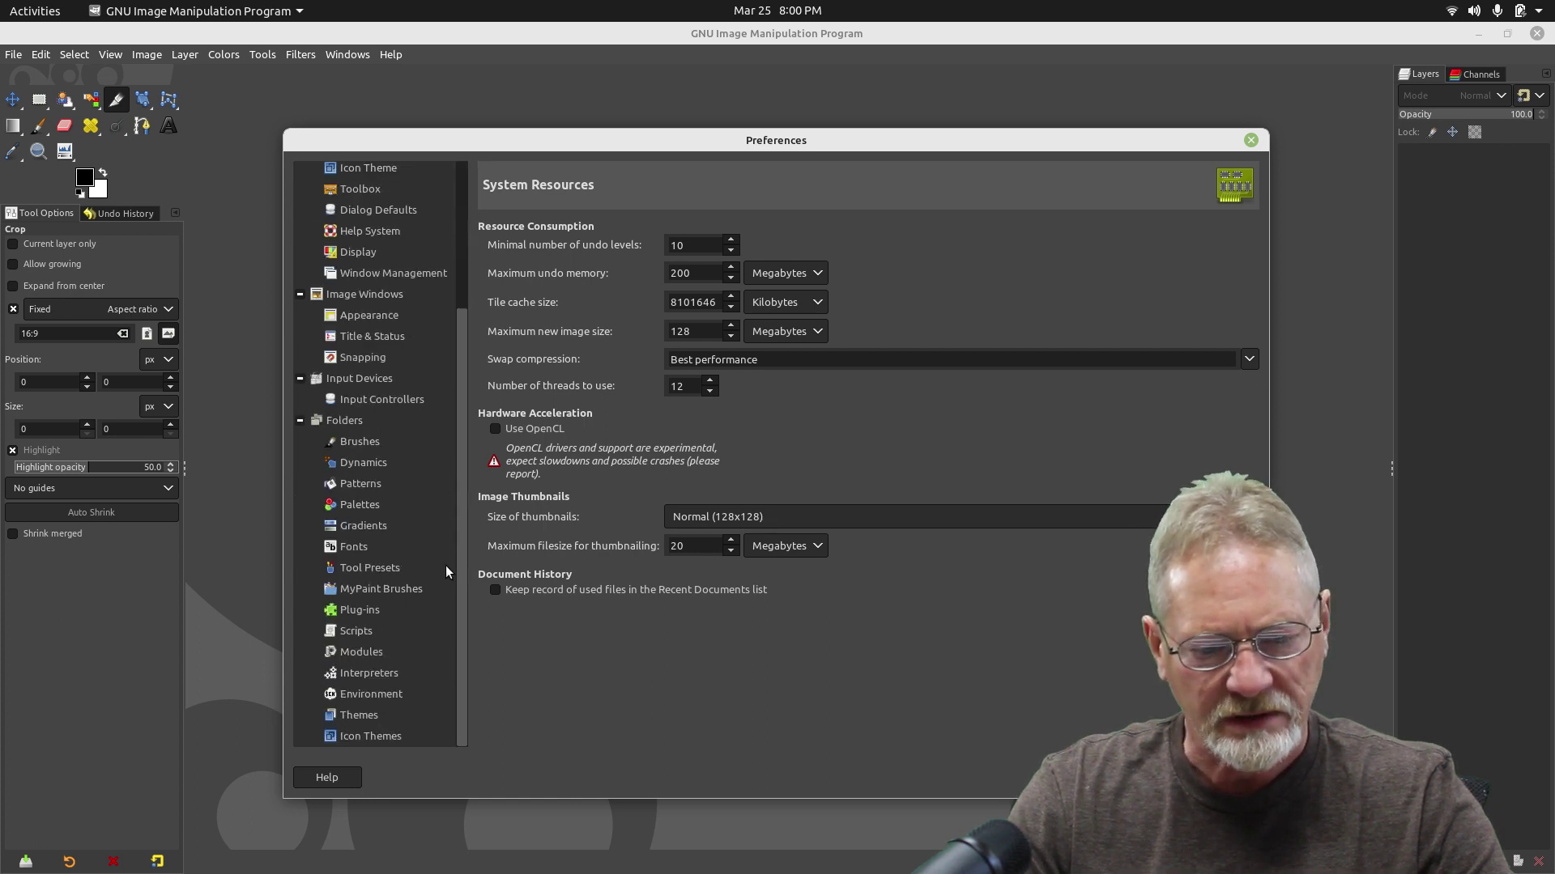
{"action": "left_click", "coordinate": [347, 631]}
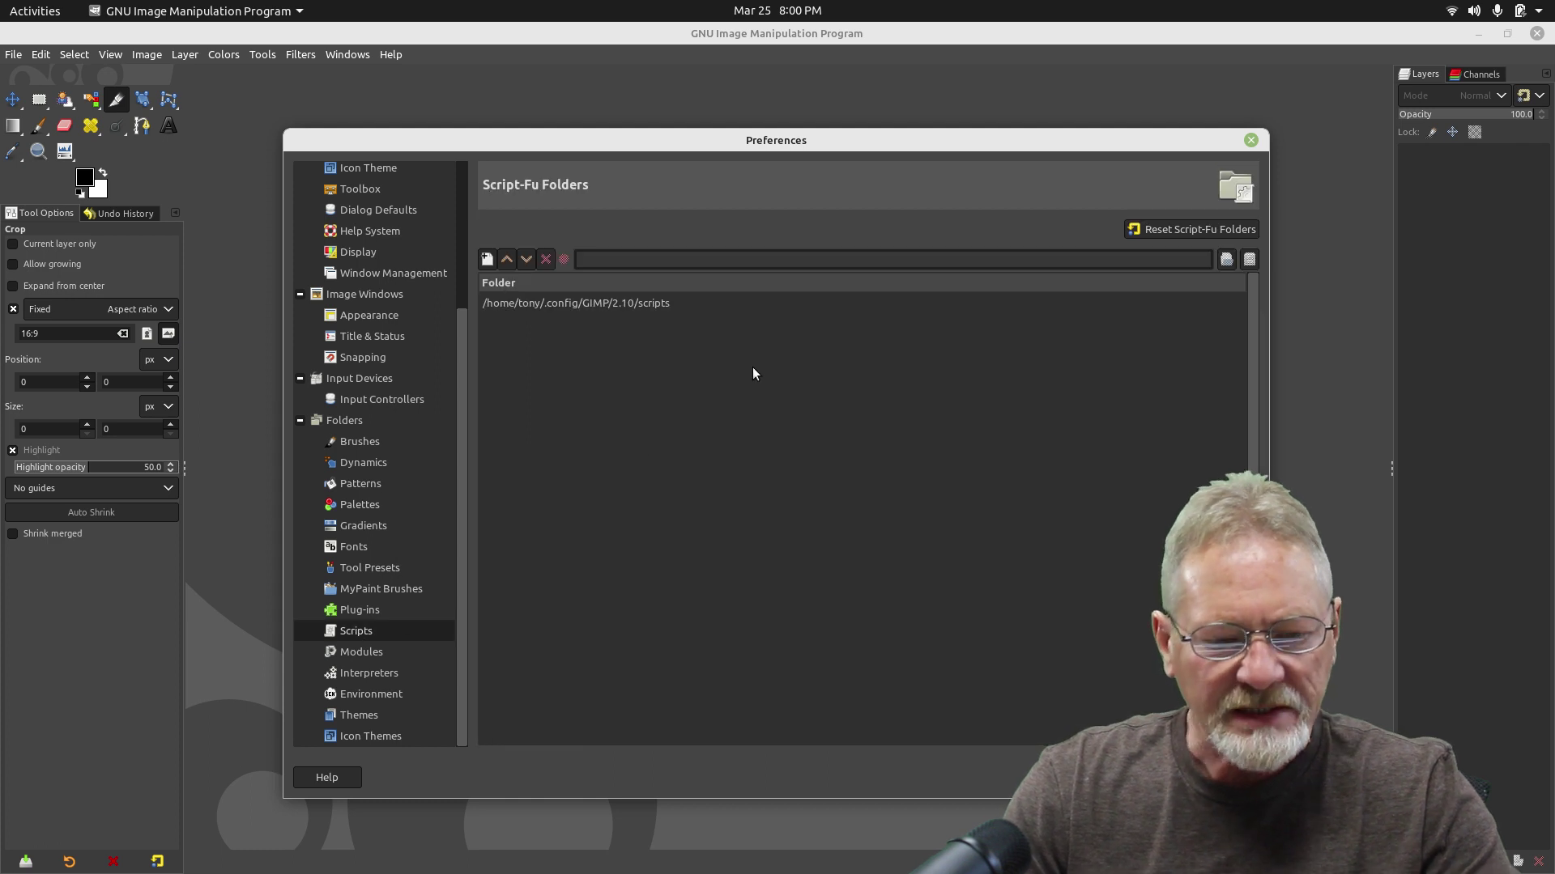
{"action": "left_click", "coordinate": [535, 304]}
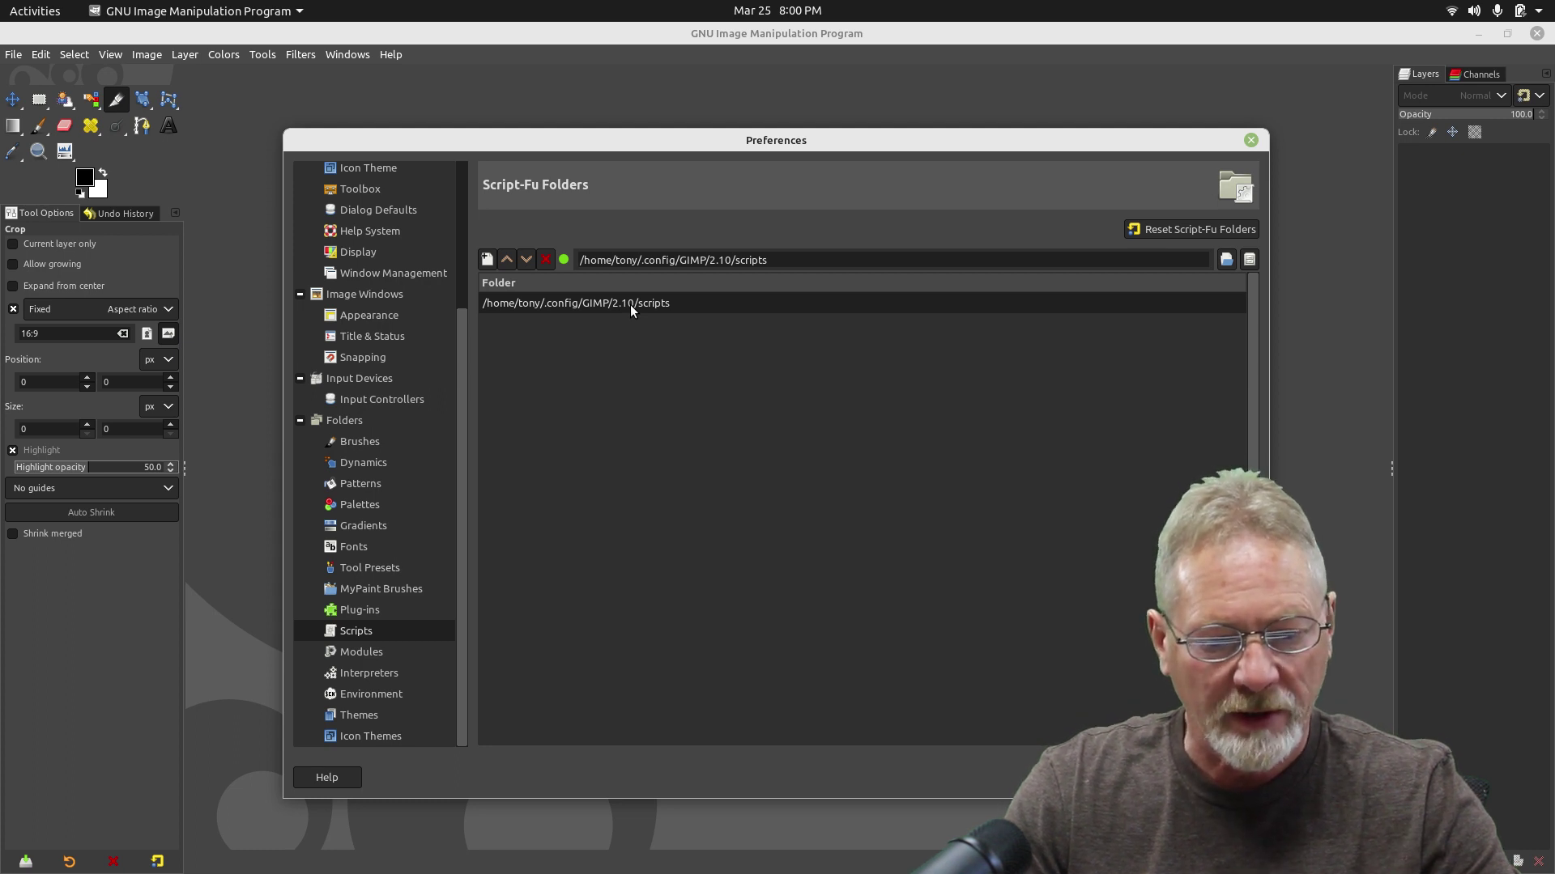
{"action": "left_click", "coordinate": [486, 259]}
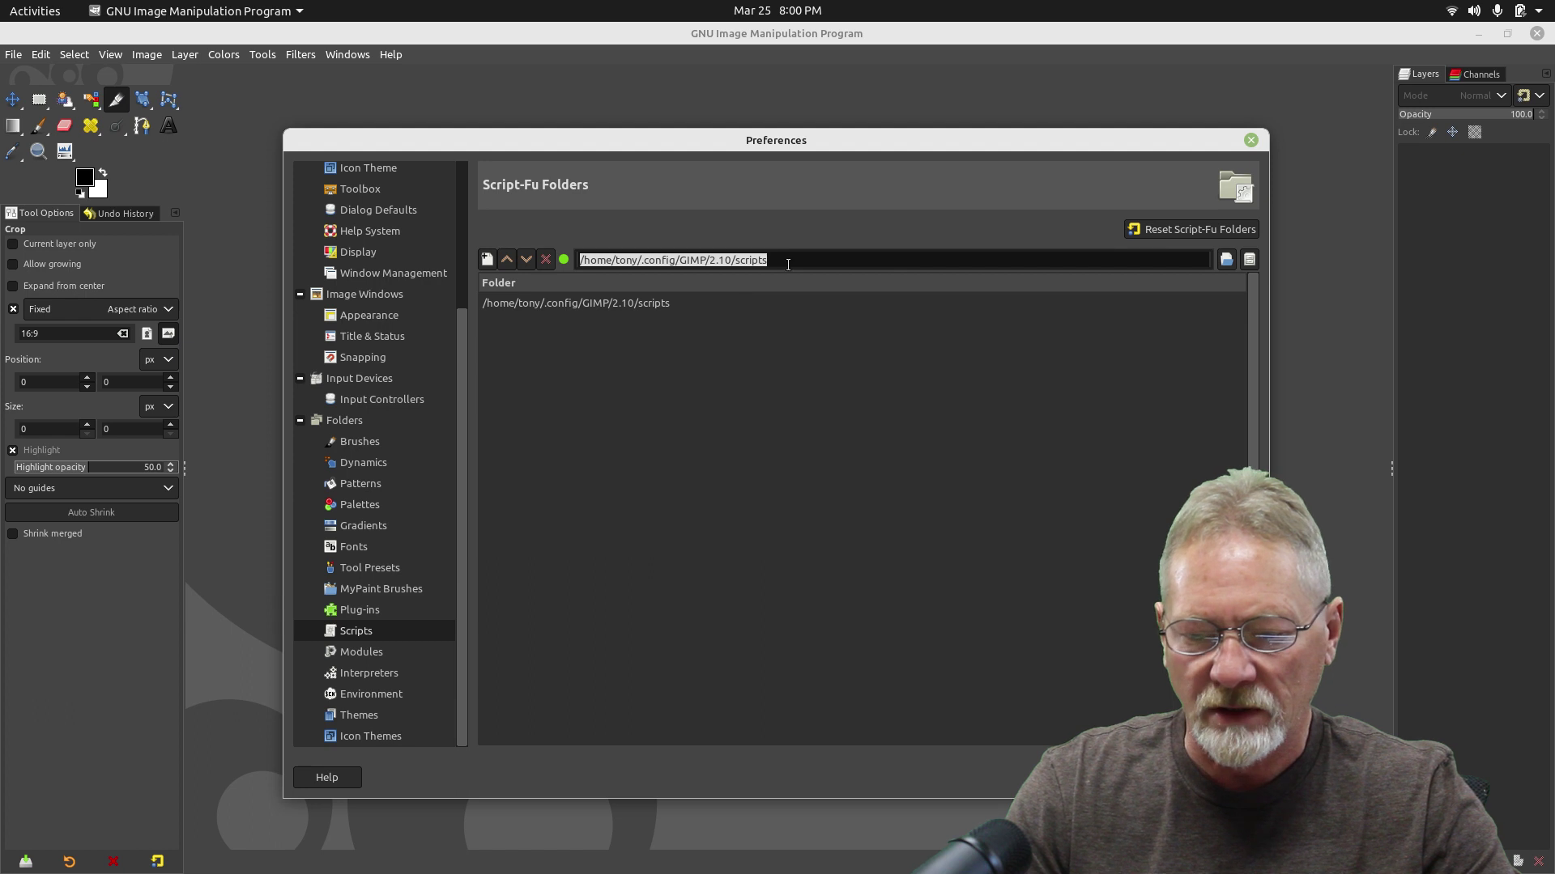
{"action": "left_click", "coordinate": [1225, 259]}
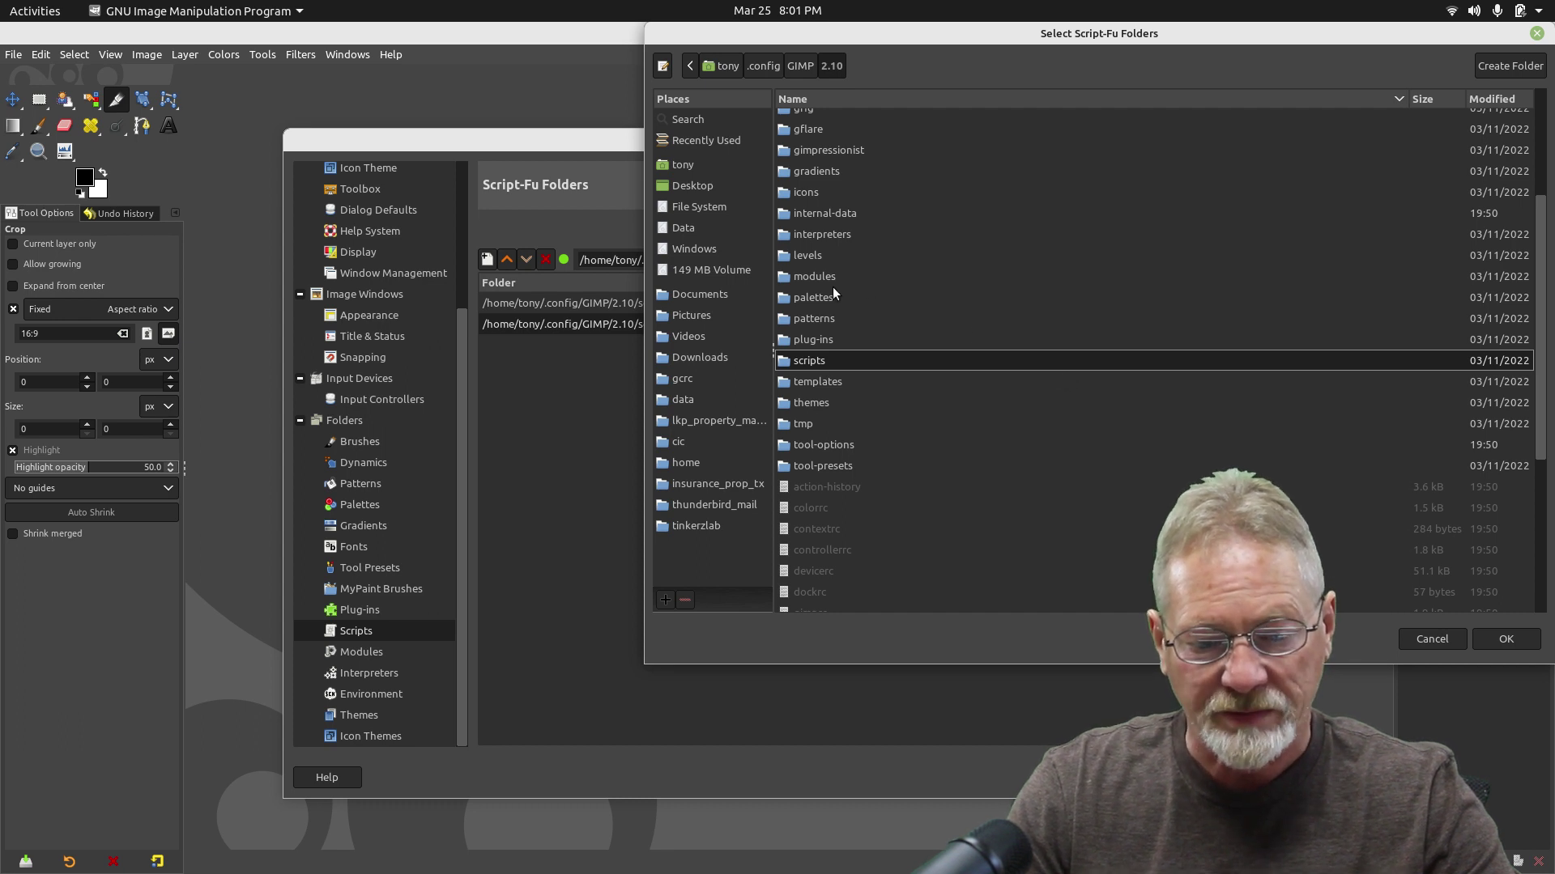
Step: Point the new Script-Fu folder to Downloads/gimp/gimpfx-foundry-2.6-1 and close Preferences
{"action": "left_click", "coordinate": [696, 357]}
{"action": "double_click", "coordinate": [804, 267]}
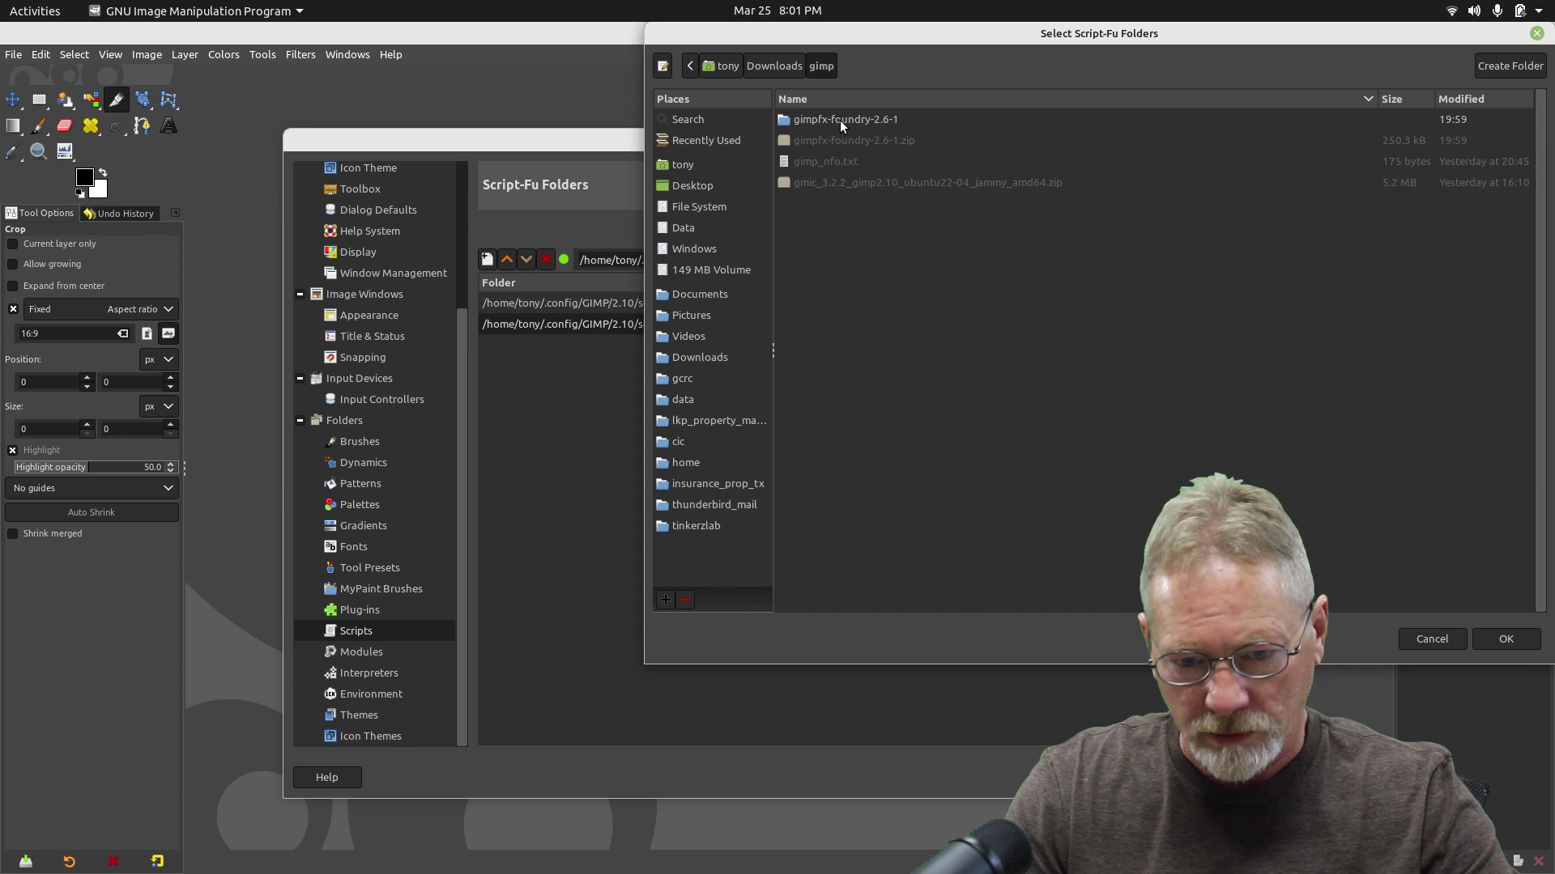
{"action": "left_click", "coordinate": [842, 119]}
{"action": "double_click", "coordinate": [842, 119]}
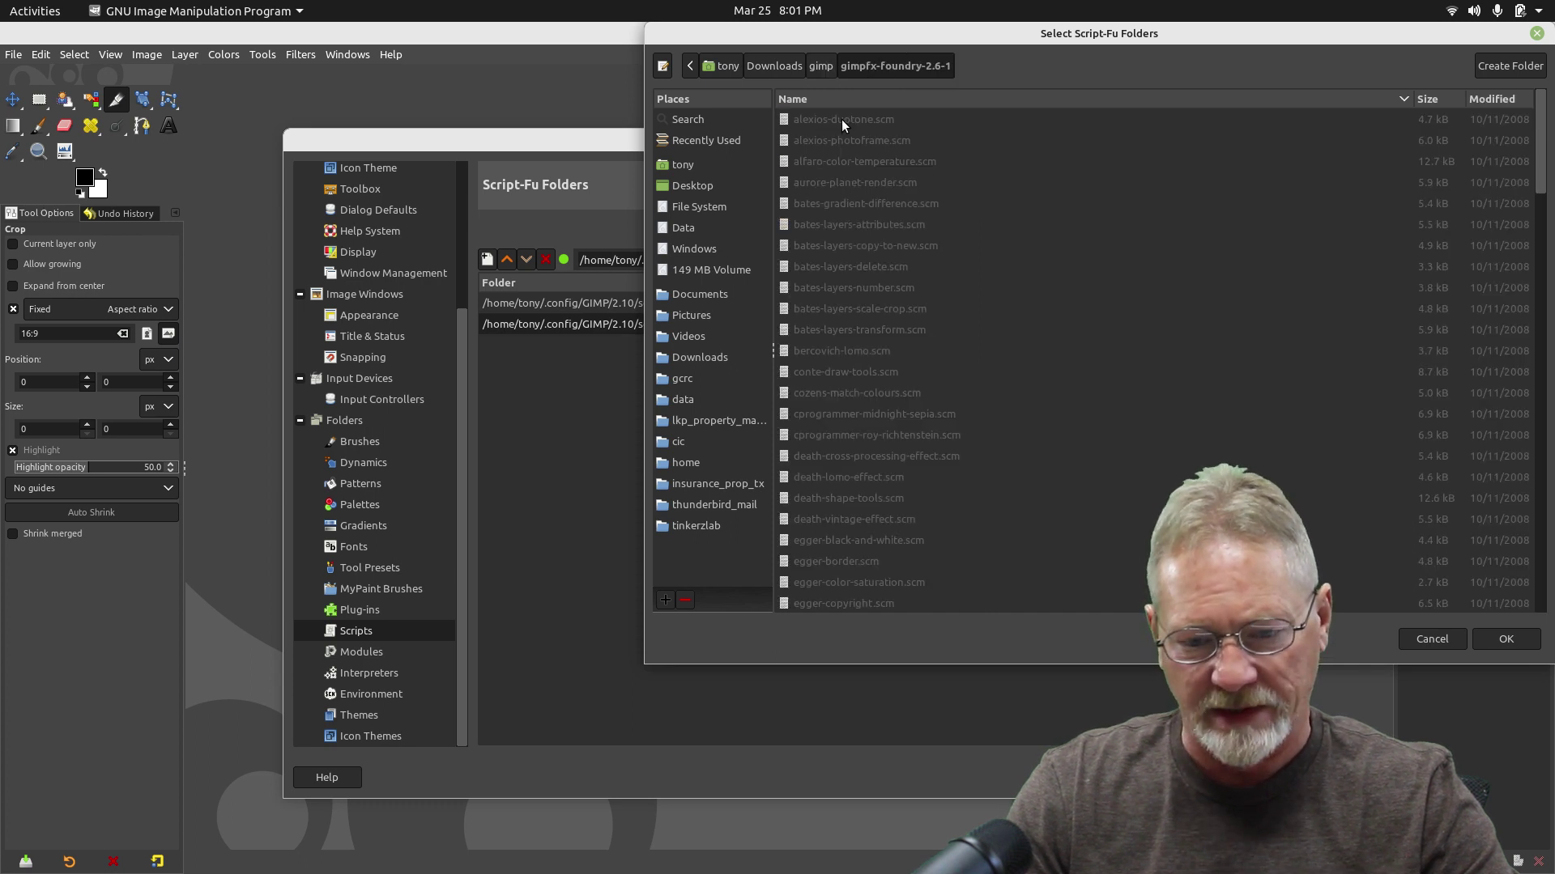
{"action": "left_click", "coordinate": [1506, 640]}
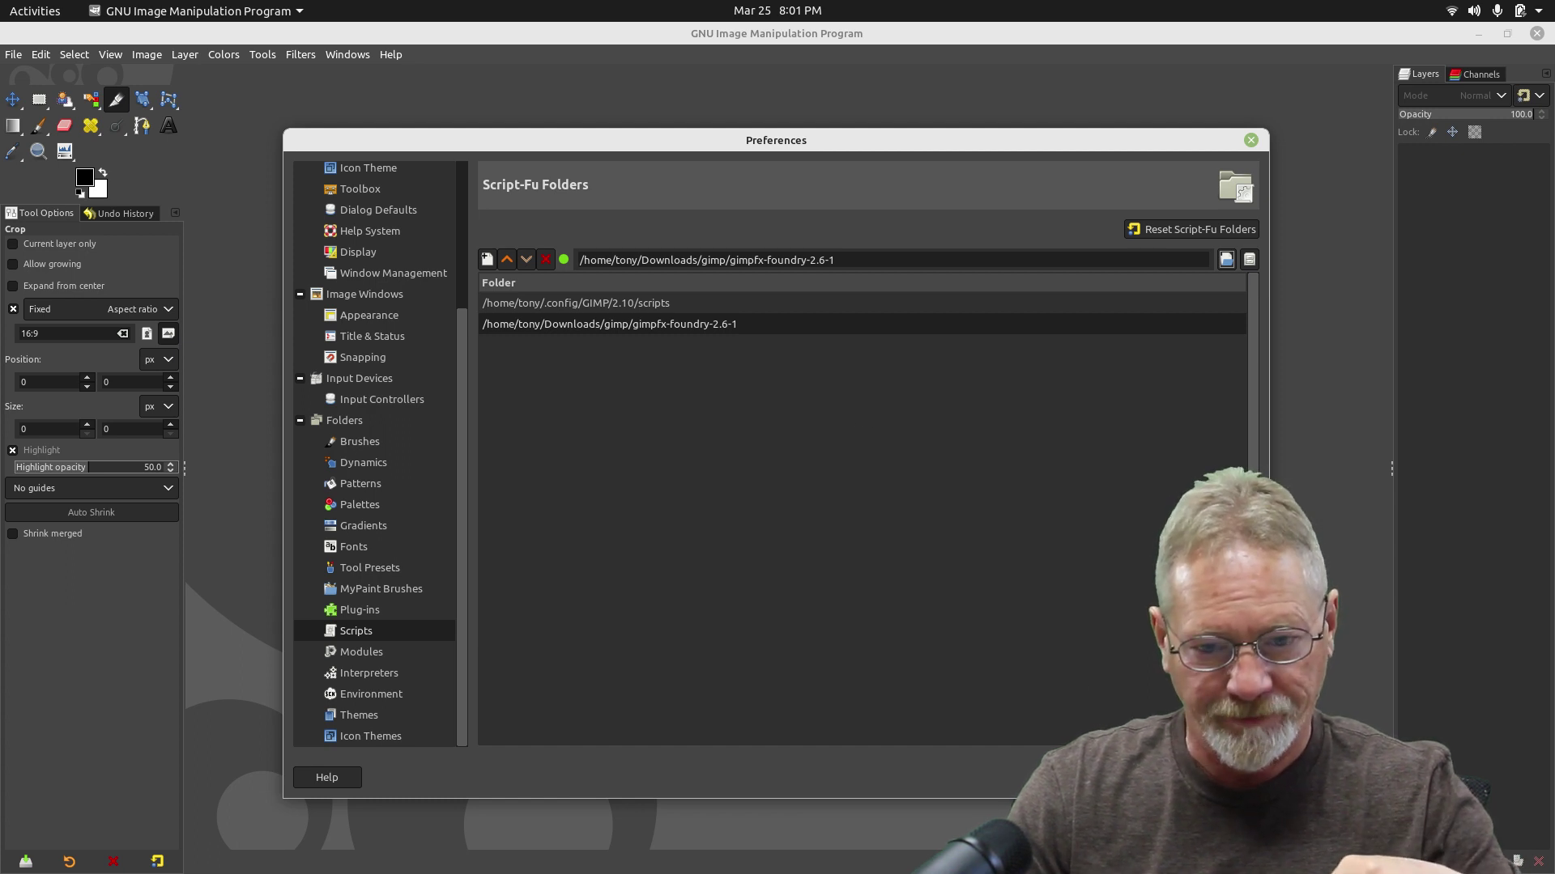
{"action": "key", "text": "Return"}
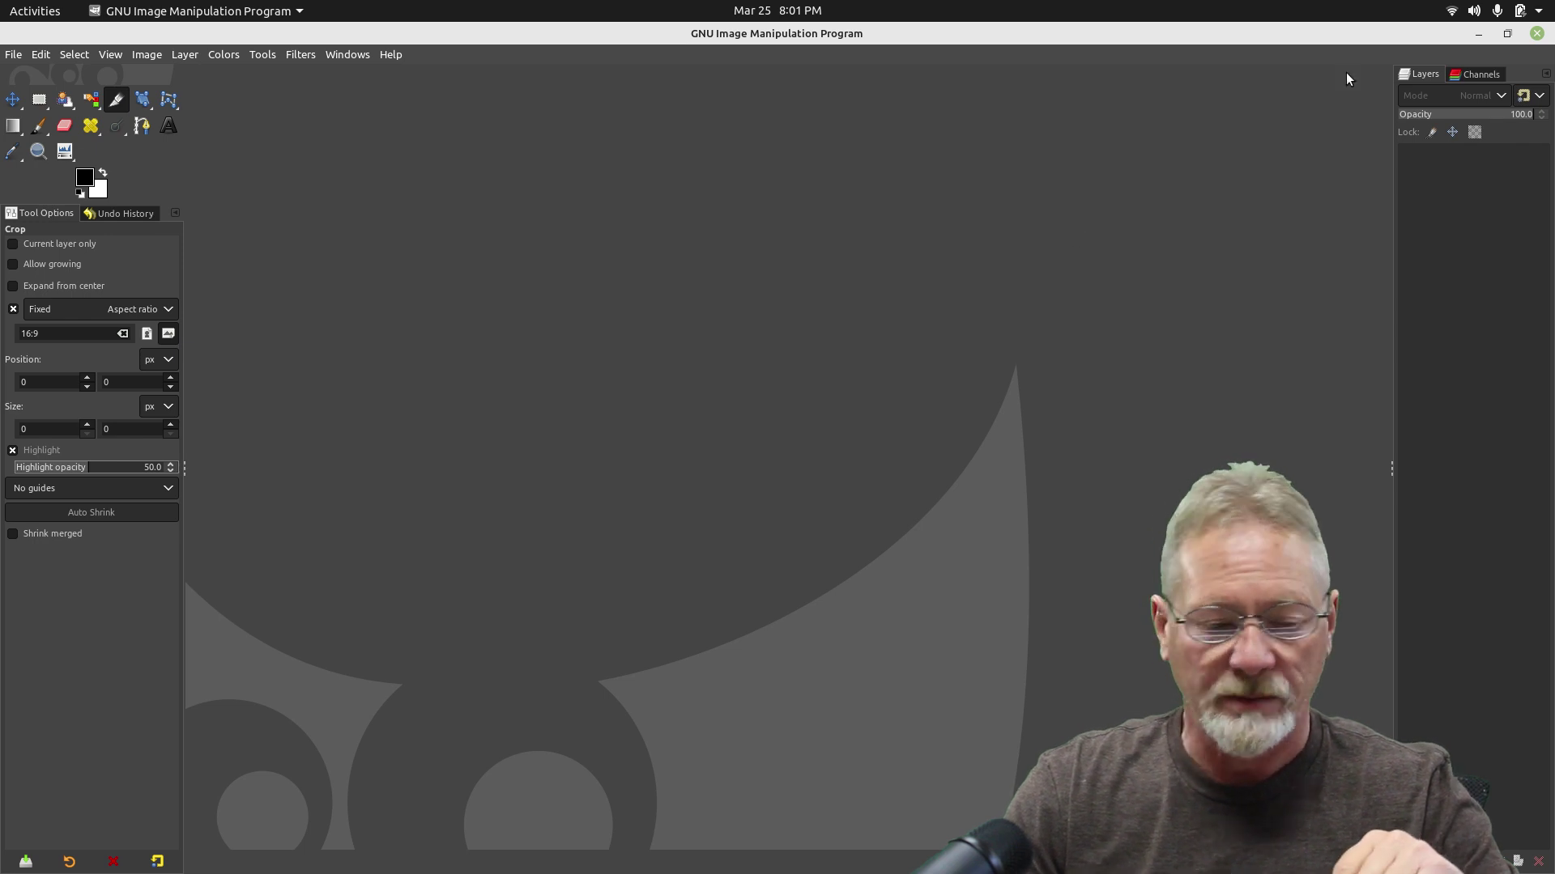
Step: Quit GIMP and relaunch it from Activities so the FX-Foundry scripts load
{"action": "left_click", "coordinate": [1541, 36]}
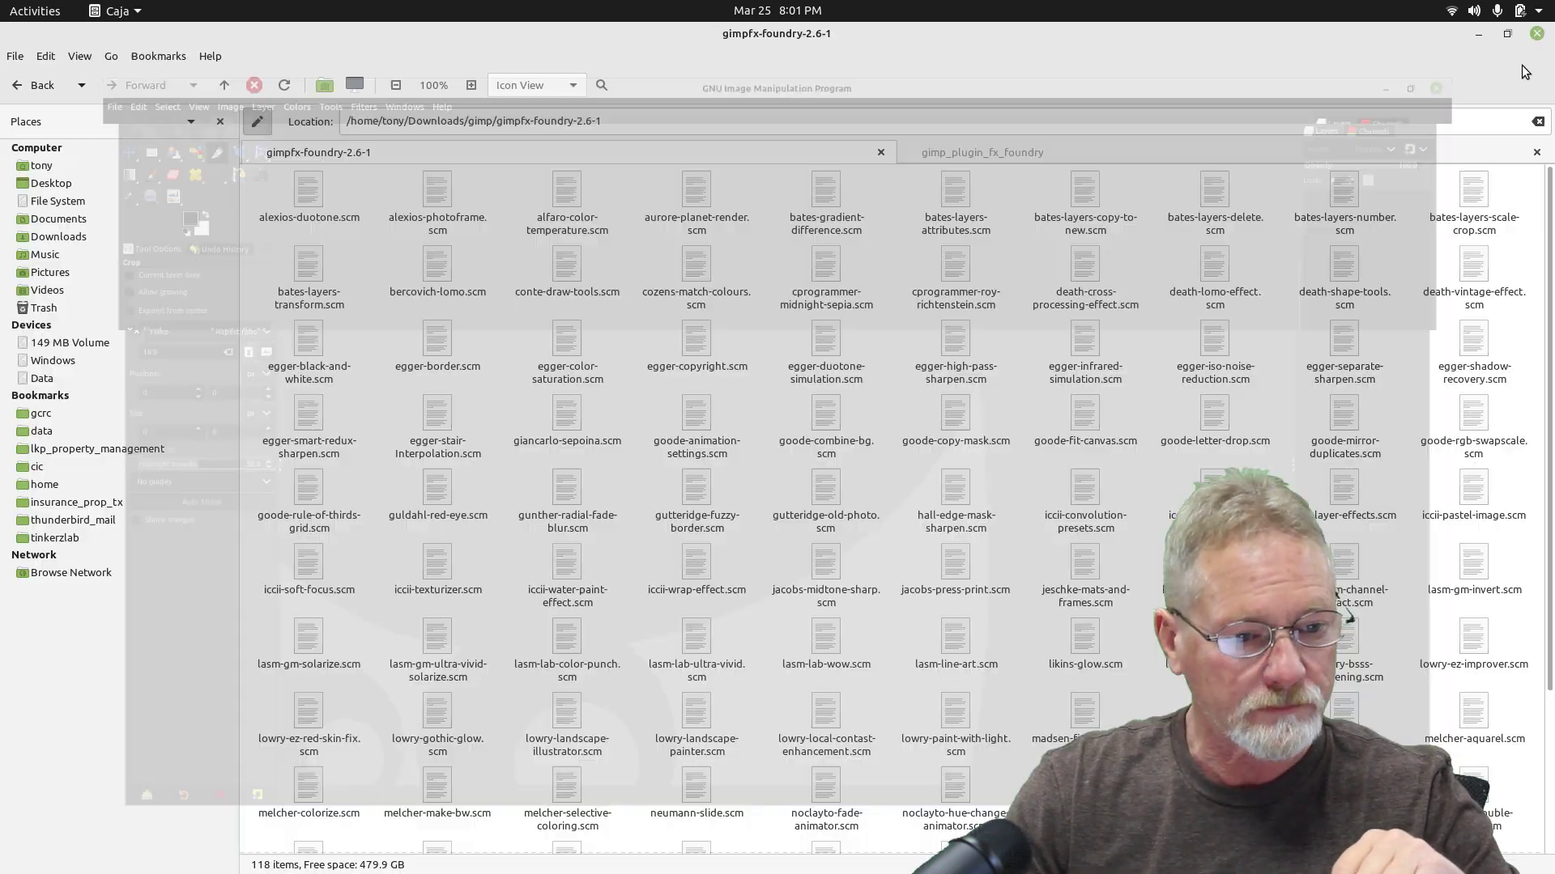
{"action": "left_click", "coordinate": [33, 12]}
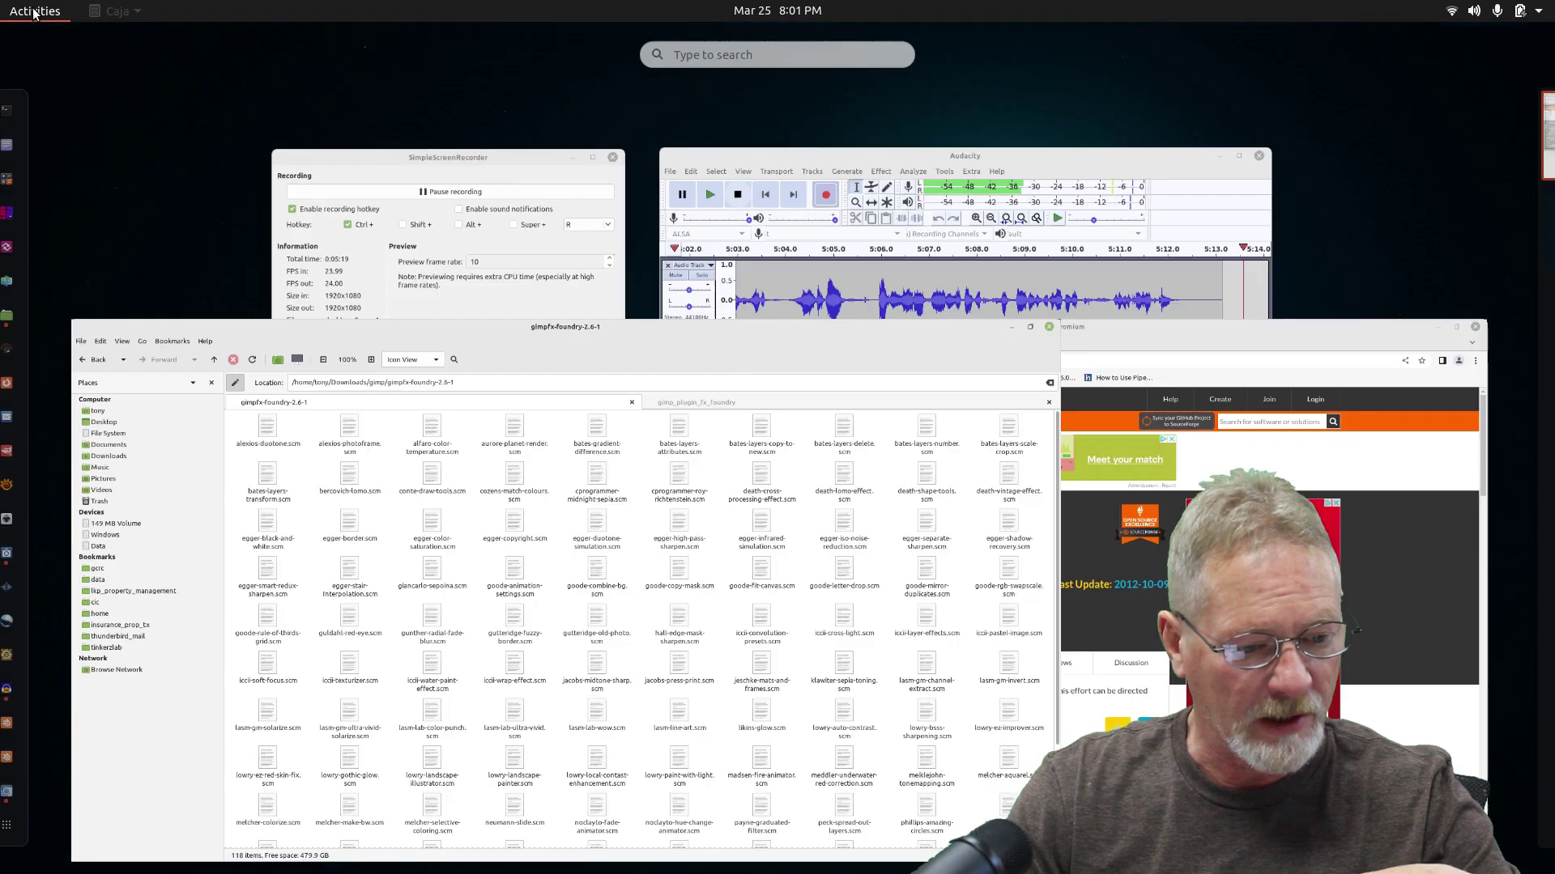
{"action": "left_click", "coordinate": [16, 453]}
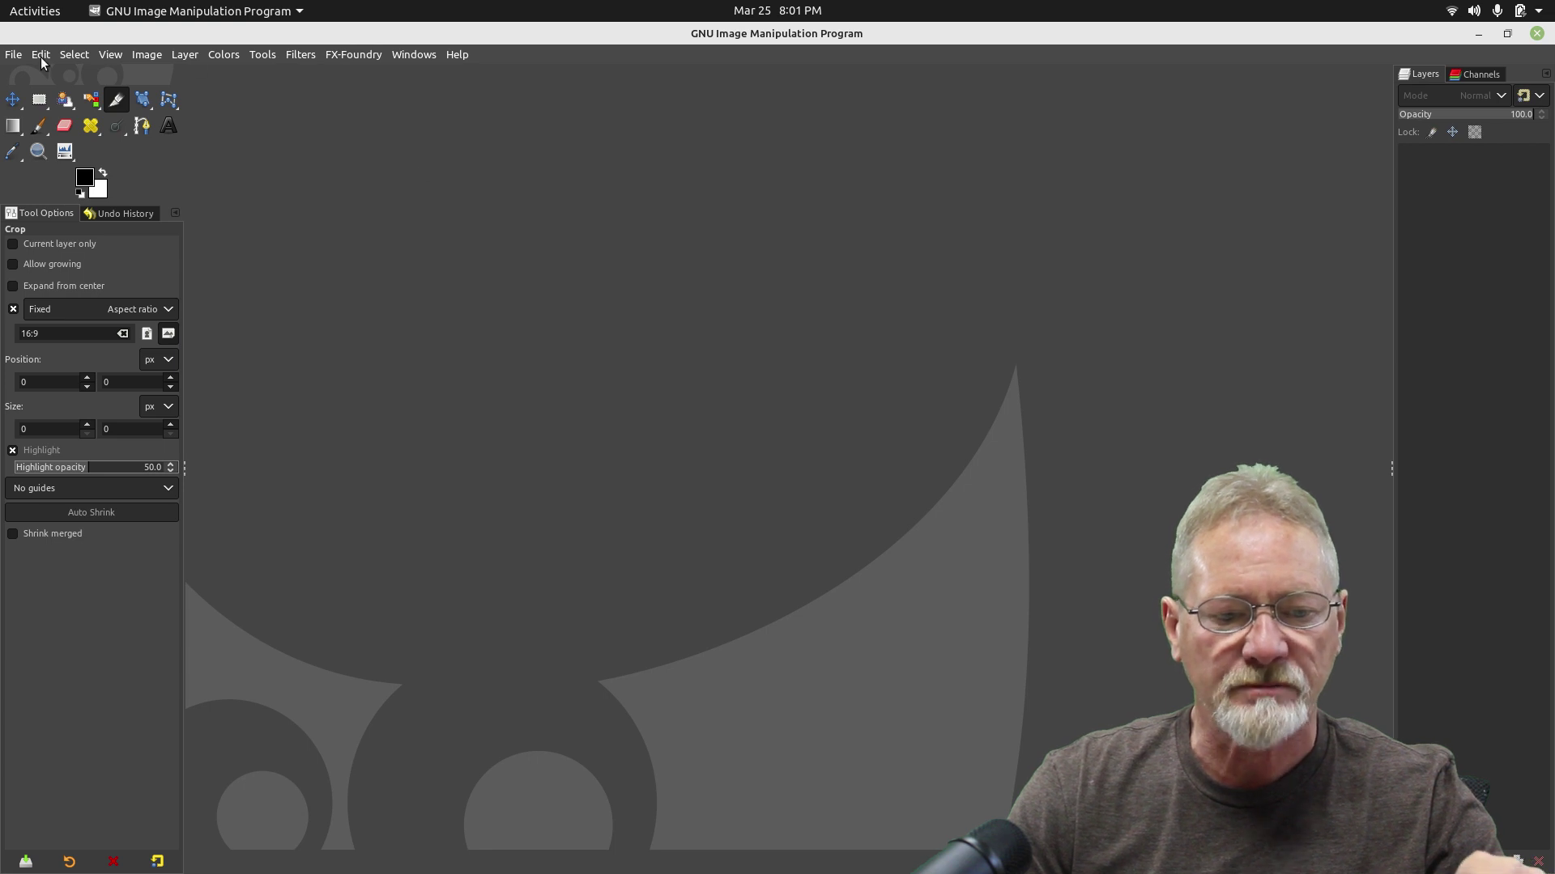
{"action": "left_click", "coordinate": [350, 52]}
{"action": "mouse_move", "coordinate": [363, 73]}
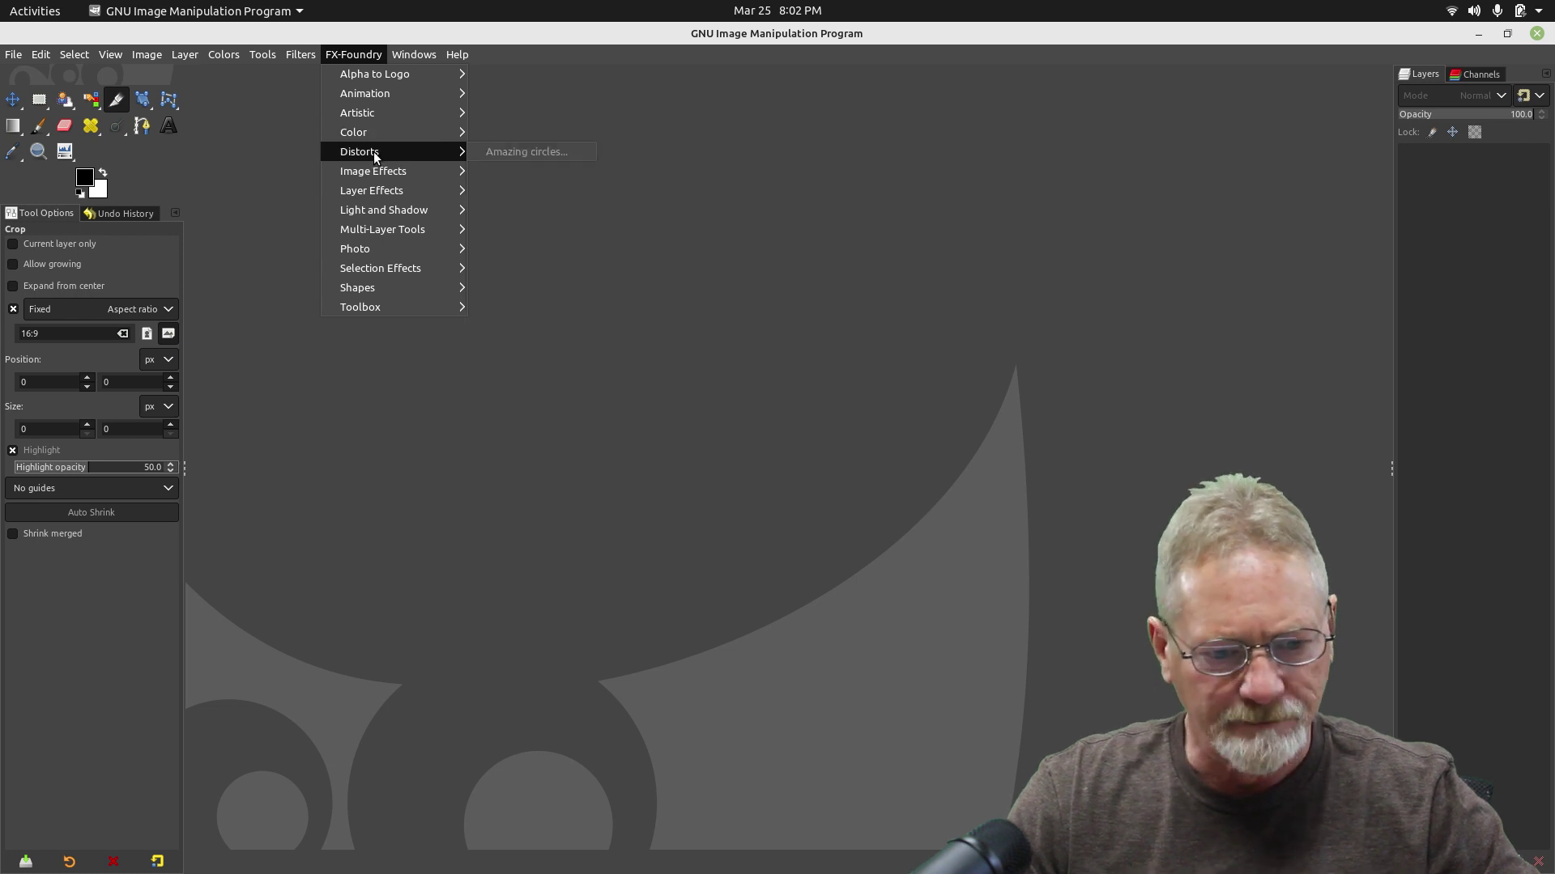
{"action": "mouse_move", "coordinate": [379, 193]}
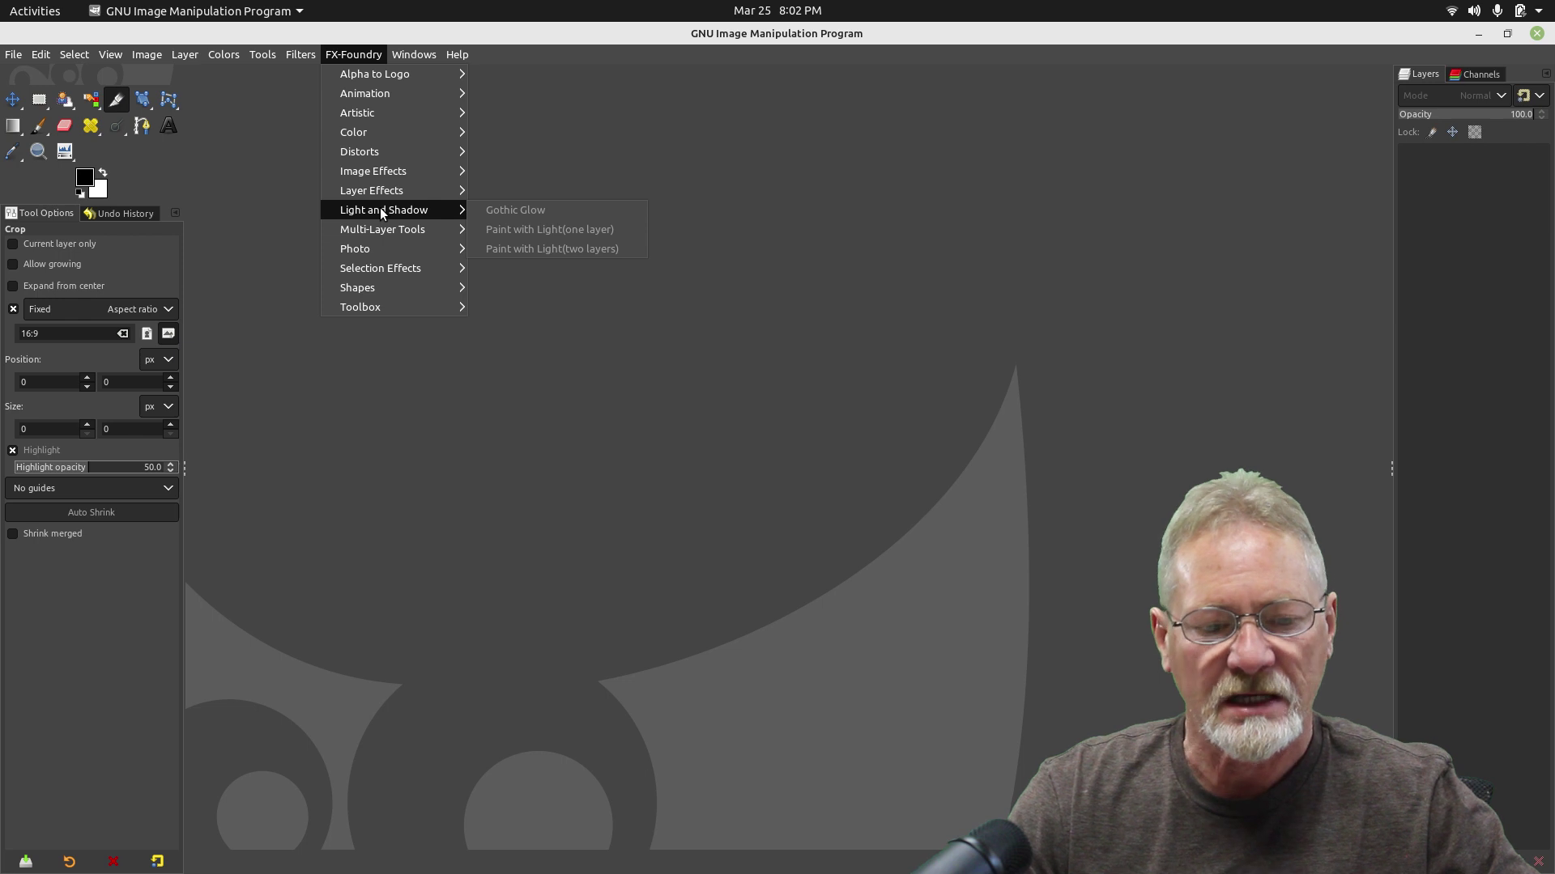
{"action": "mouse_move", "coordinate": [382, 250]}
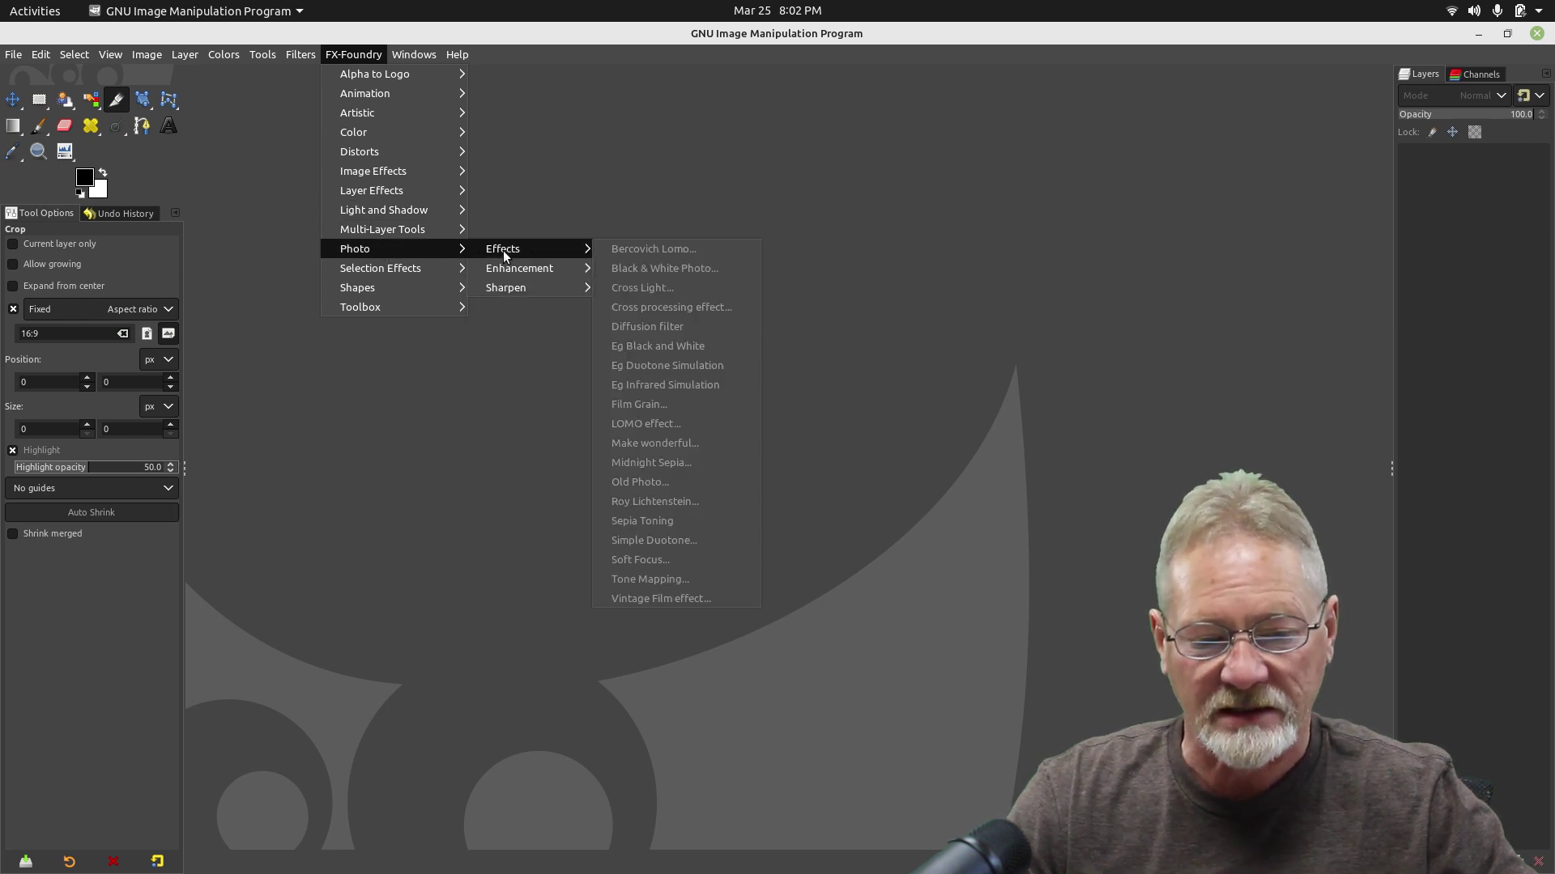
{"action": "mouse_move", "coordinate": [513, 267]}
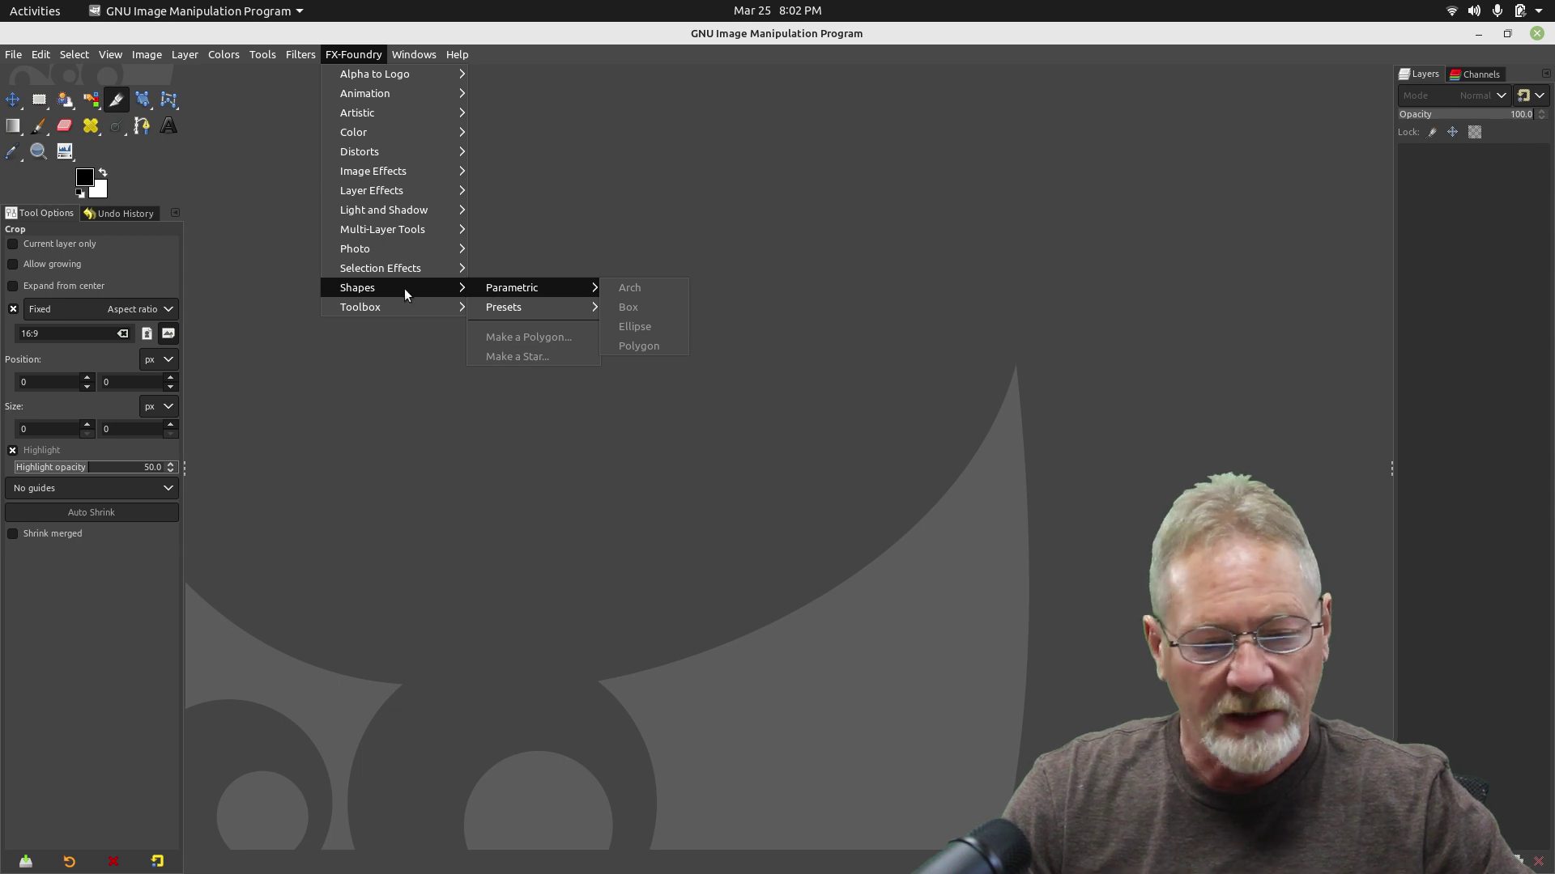
{"action": "mouse_move", "coordinate": [397, 312]}
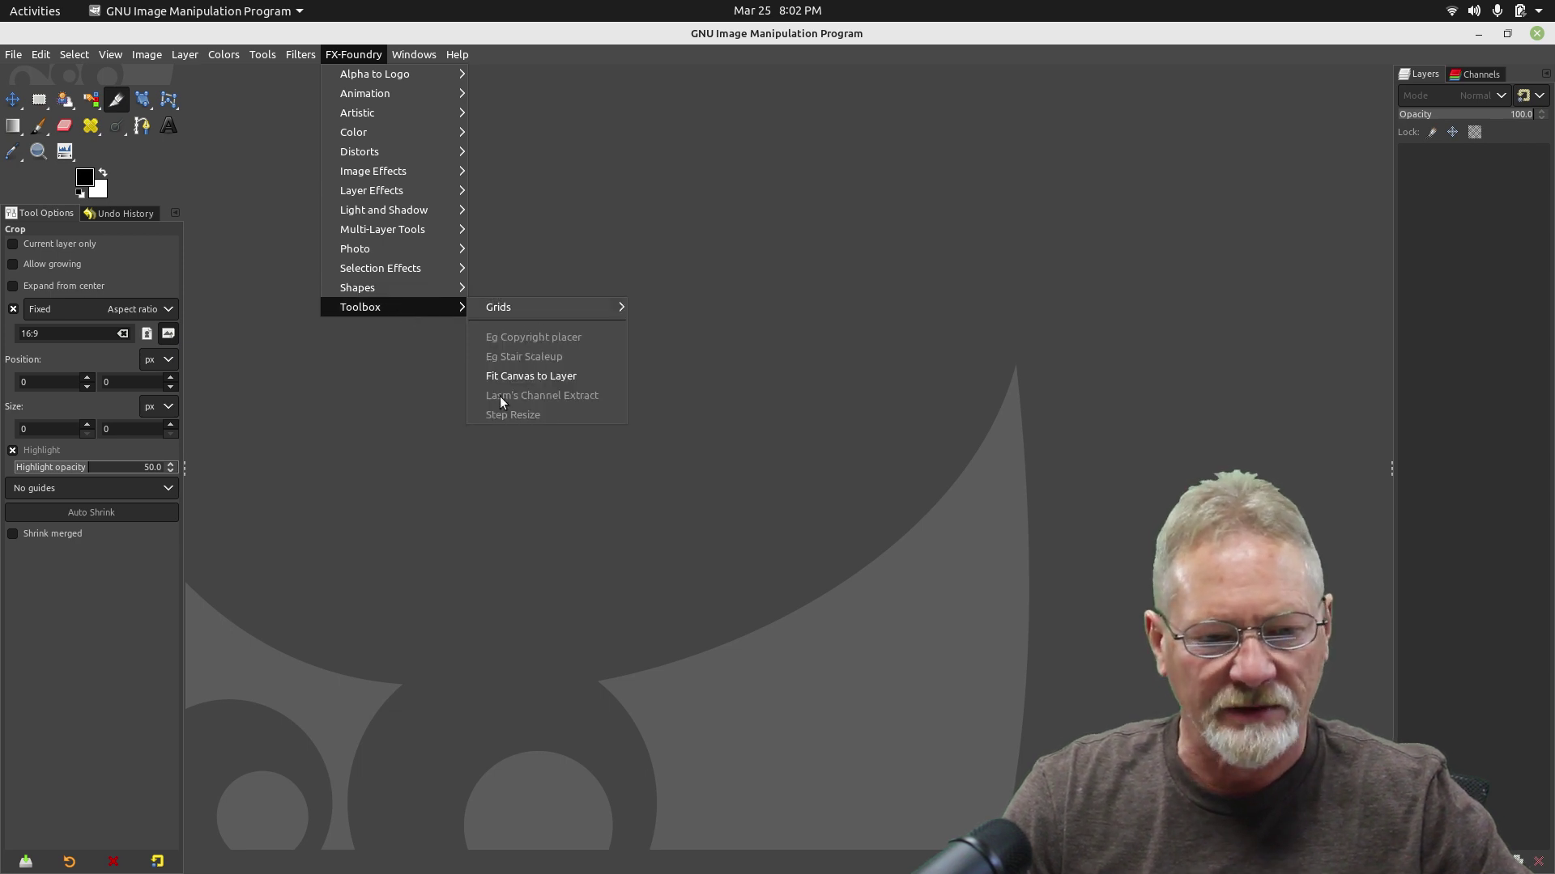
{"action": "left_click", "coordinate": [556, 182]}
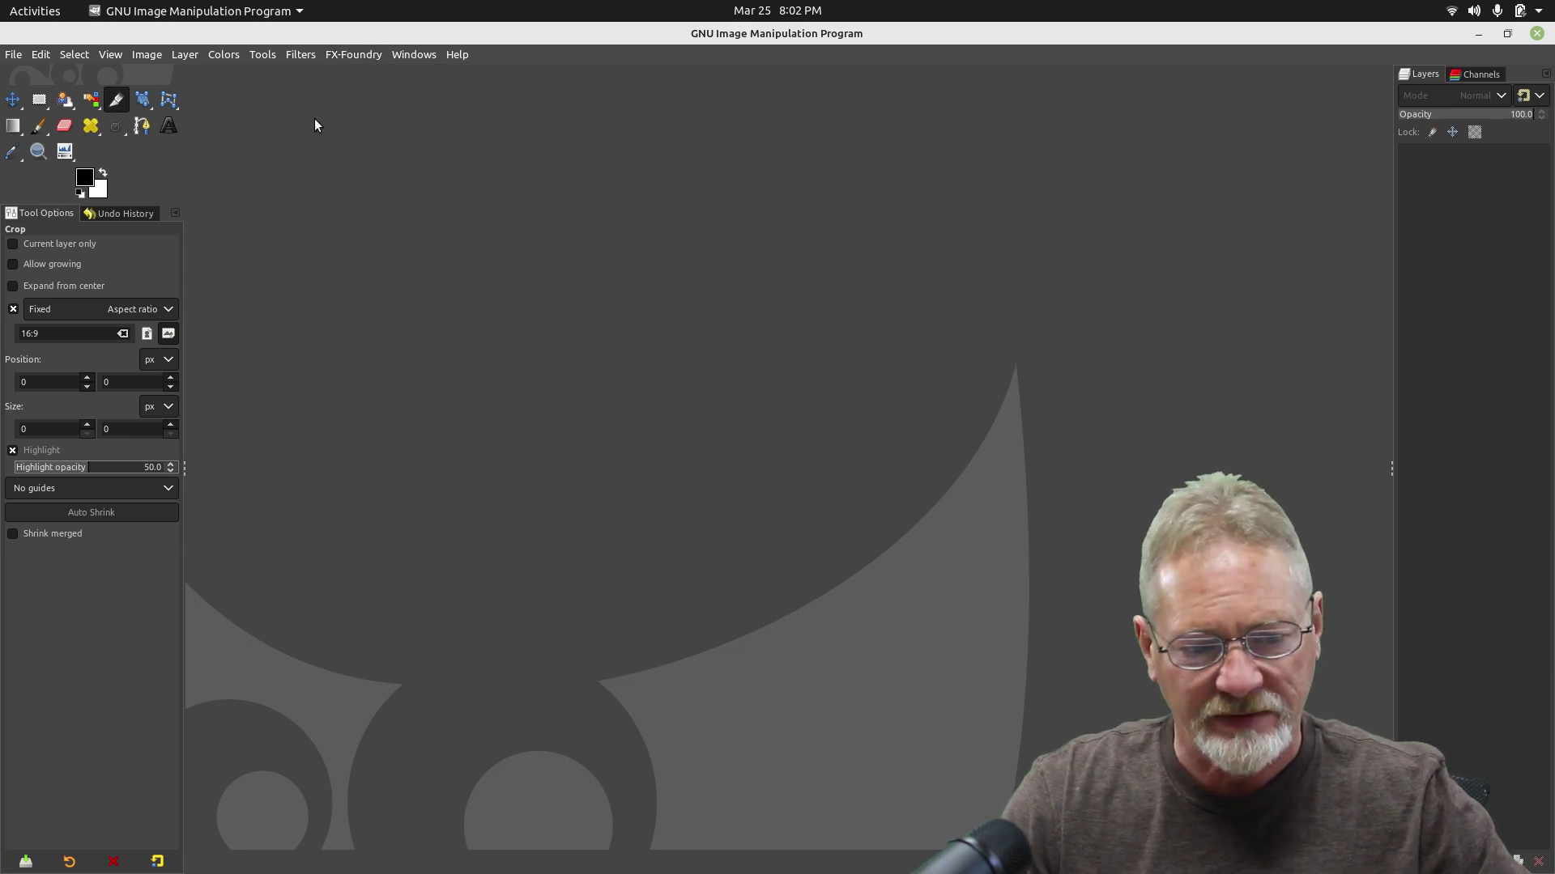
{"action": "left_click", "coordinate": [341, 55]}
{"action": "left_click", "coordinate": [667, 175]}
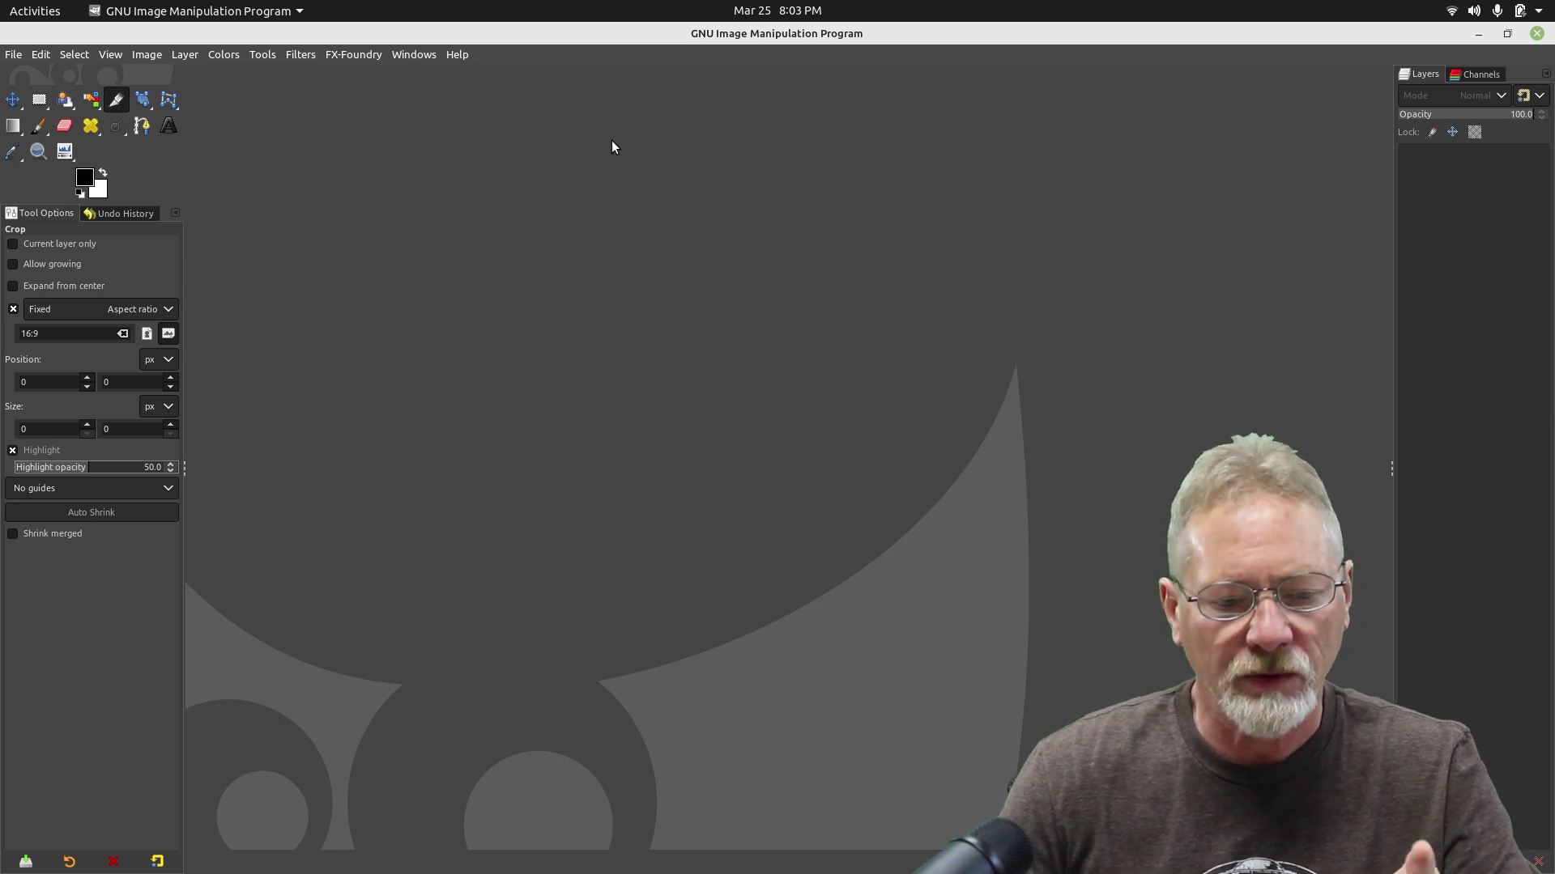
{"action": "left_click", "coordinate": [341, 54]}
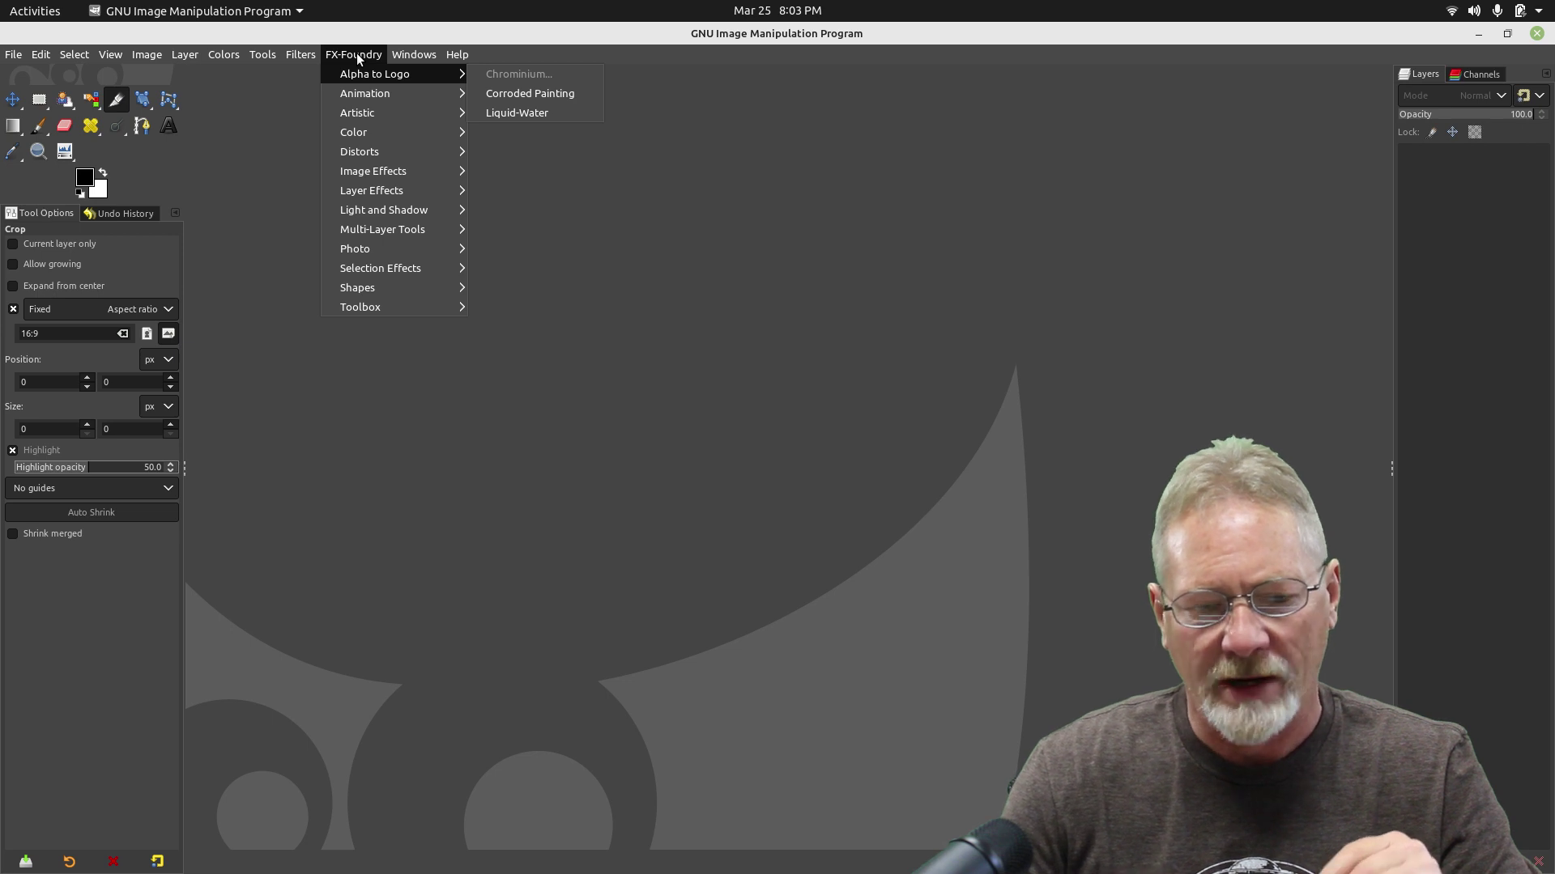
{"action": "left_click", "coordinate": [679, 347]}
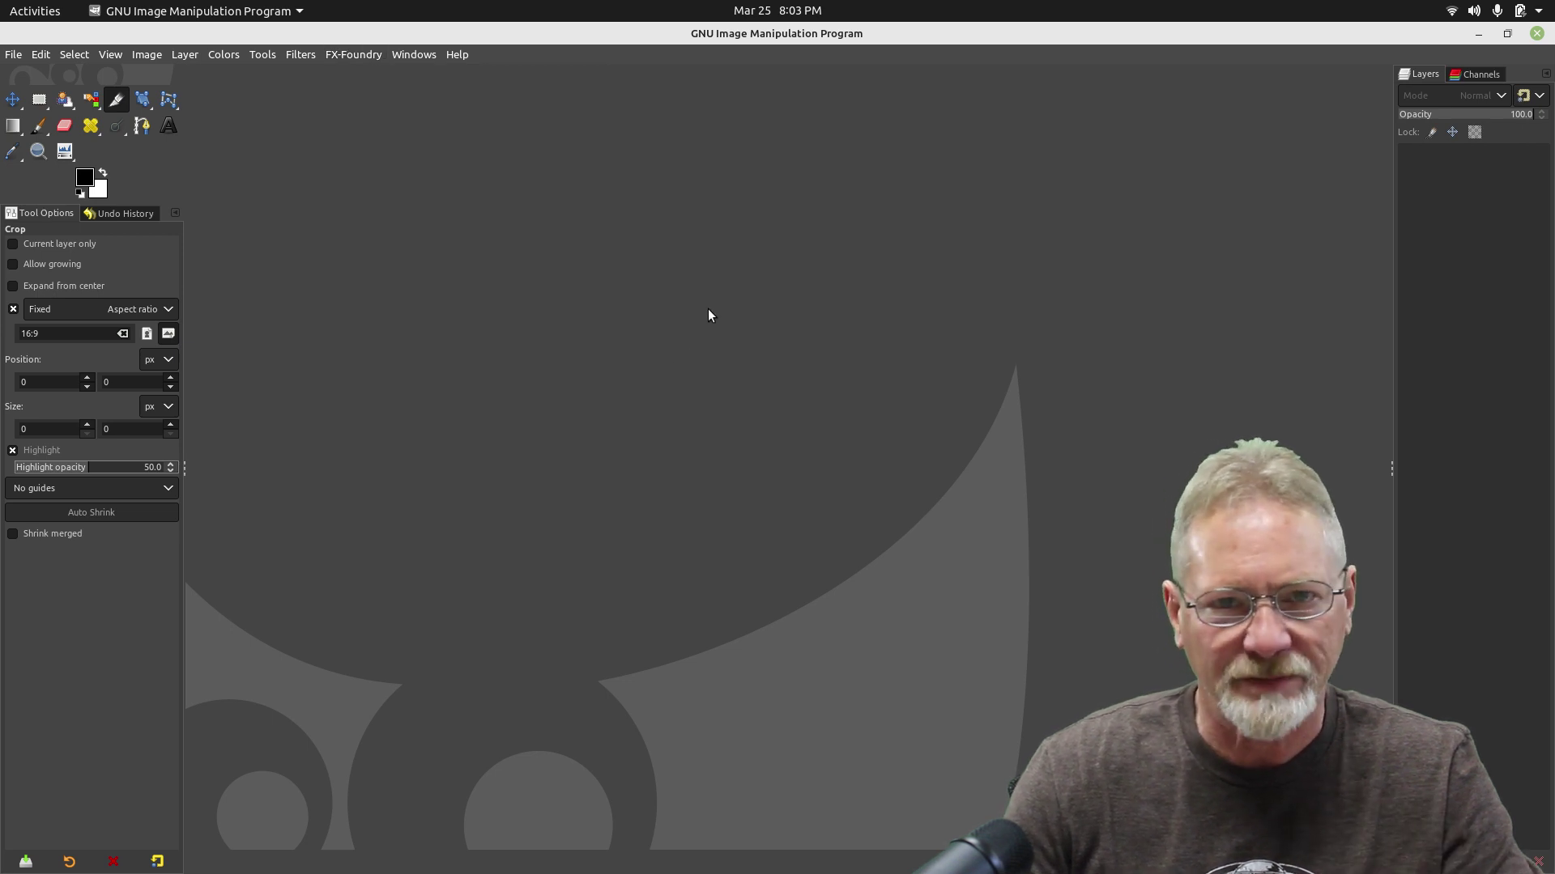